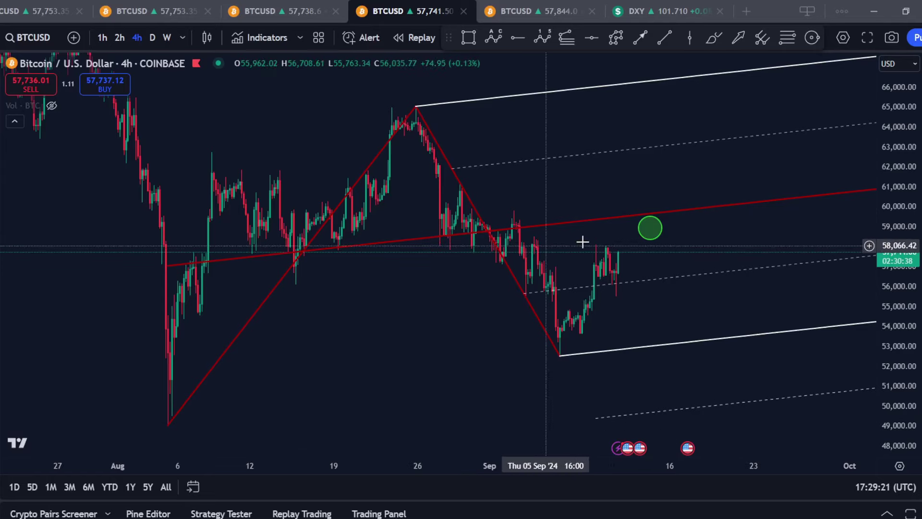
Move the green target circle up onto the red median line at about 59,600
left_click(650, 227)
left_click_drag(646, 216, 646, 215)
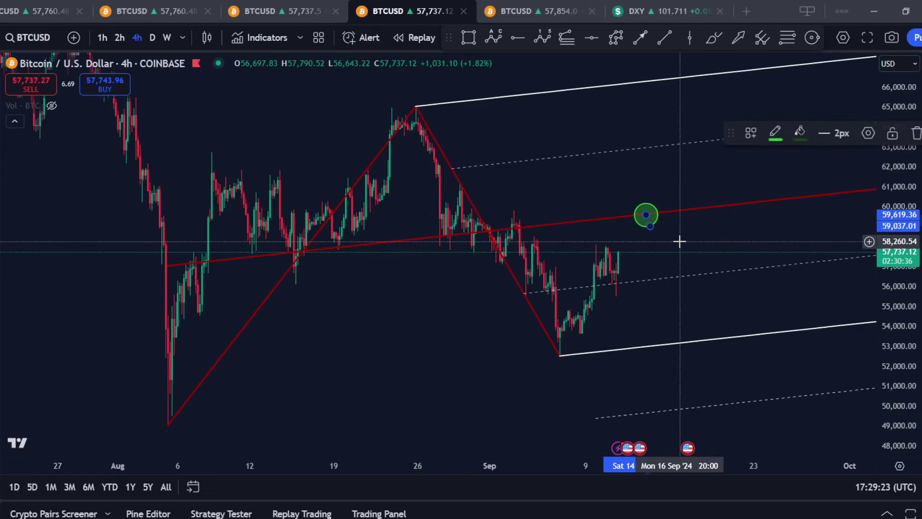
left_click(682, 240)
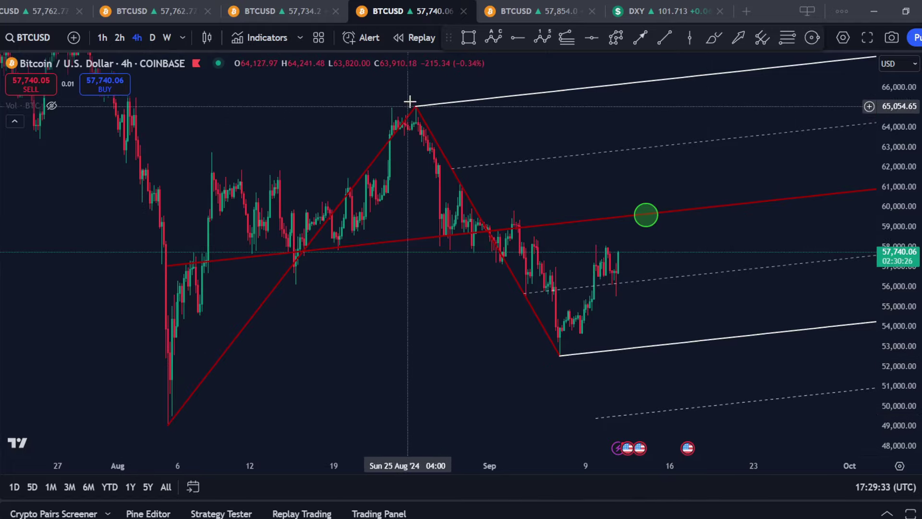
Brush a yellow circle around the September low near 52,500 and a rising arrow from the current price to the upper white channel line
left_click_drag(502, 371, 513, 369)
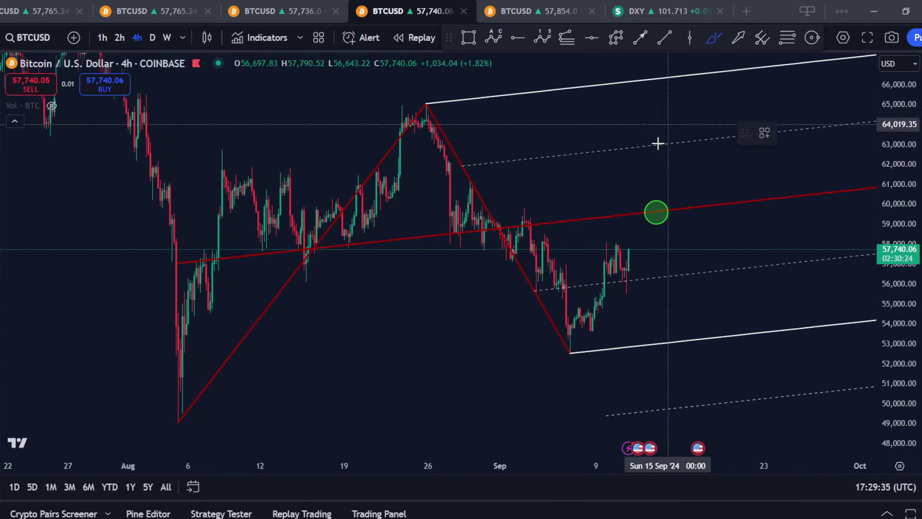
mouse_move(574, 342)
left_mouse_down()
mouse_move(543, 353)
mouse_move(600, 345)
mouse_move(575, 340)
left_mouse_up()
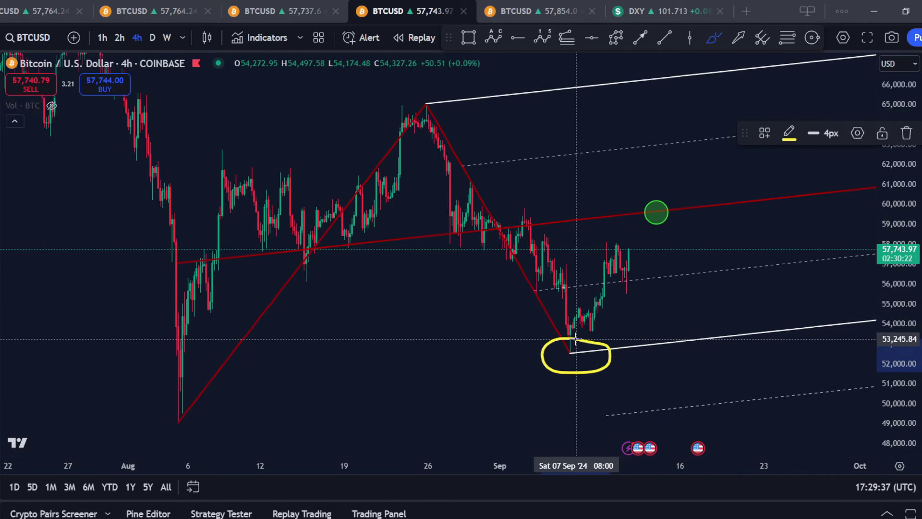
scroll(806, 402, "down", 5)
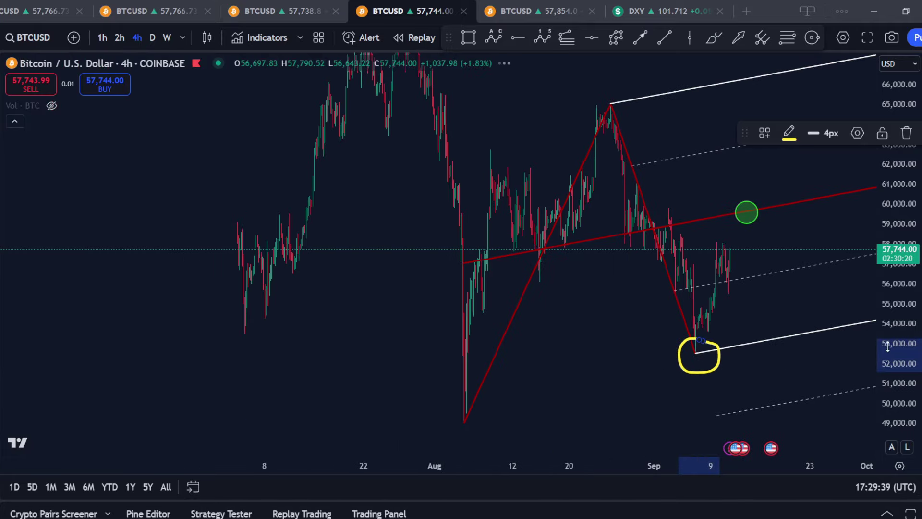
left_click_drag(806, 403, 759, 414)
scroll(588, 187, "down", 8)
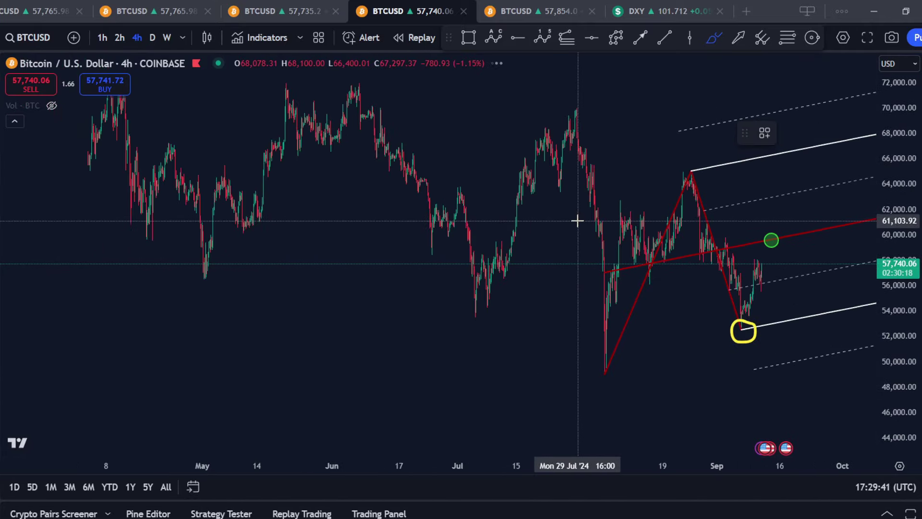
mouse_move(803, 274)
left_mouse_down()
mouse_move(840, 220)
mouse_move(838, 176)
left_mouse_up()
Brush short horizontal yellow lines across the major swing highs from August back through July and June to April
left_click_drag(742, 192, 793, 192)
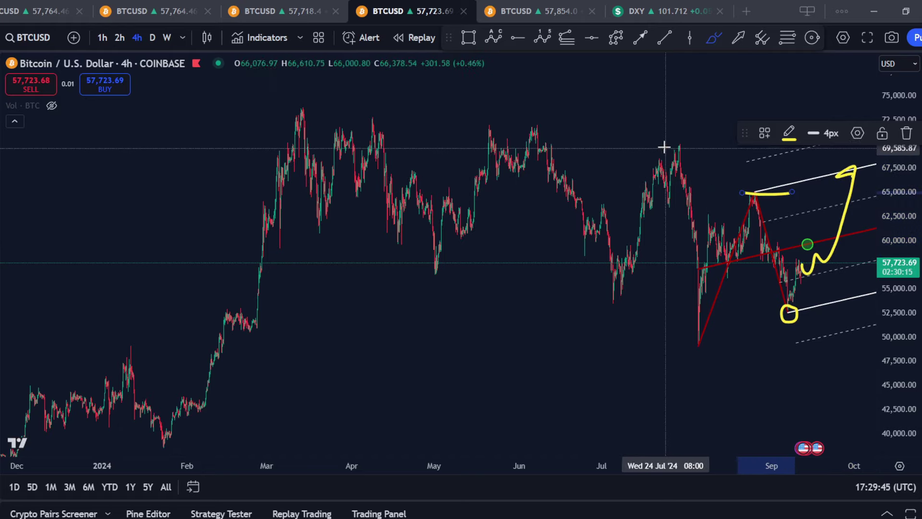
left_click_drag(666, 149, 710, 148)
left_click_drag(521, 130, 544, 129)
left_click_drag(364, 116, 395, 115)
Move the favourite drawing tools bar down onto the chart so it no longer covers the undo controls
left_click_drag(449, 37, 461, 77)
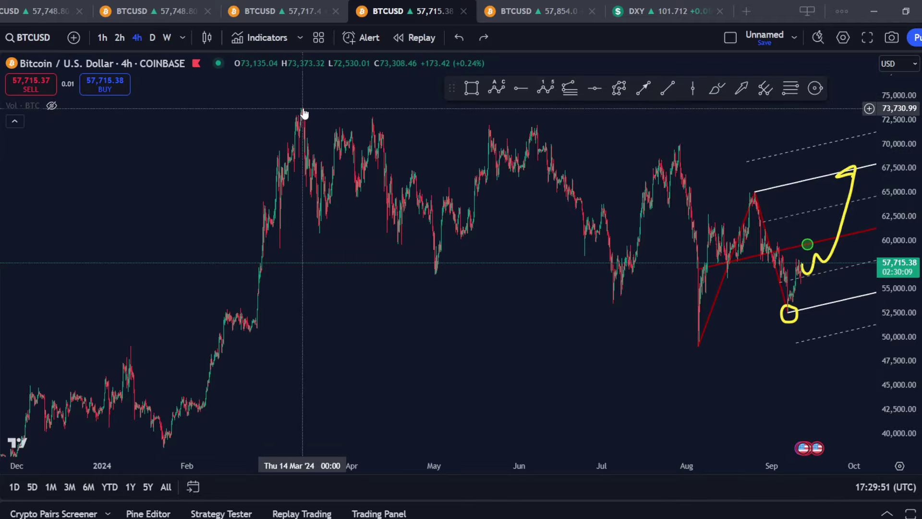
Delete the yellow rising arrow and the yellow circle around the September low
scroll(567, 276, "up", 7)
left_click_drag(884, 390, 884, 307)
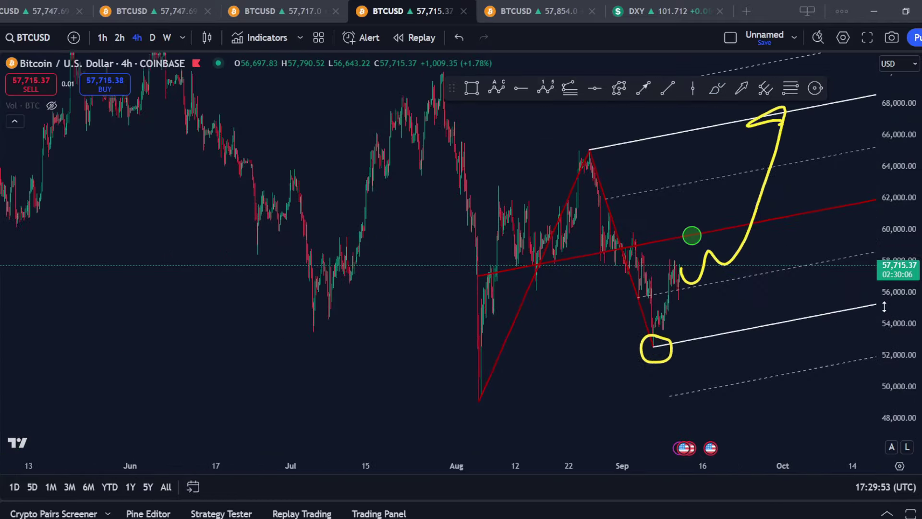
left_click_drag(732, 401, 786, 395)
scroll(786, 396, "up", 5)
left_click(698, 250)
key("Delete")
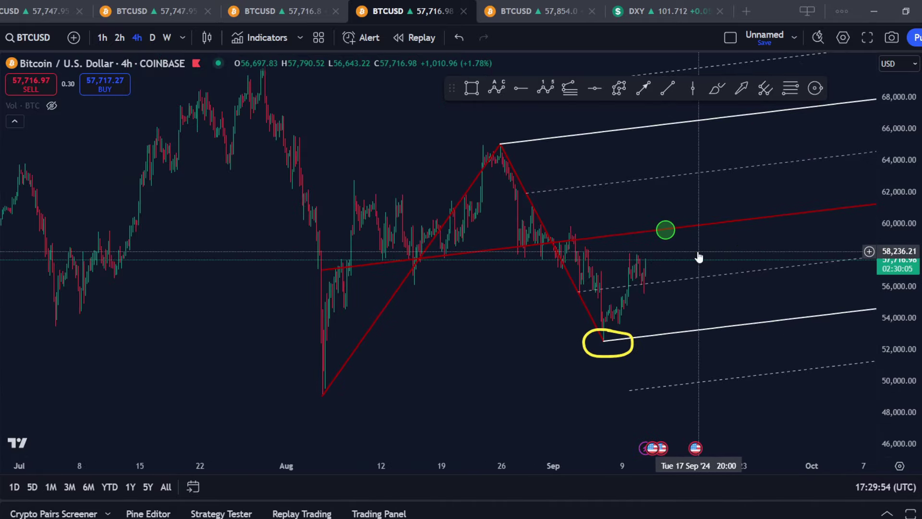
left_click(590, 355)
key("Delete")
scroll(641, 335, "up", 2)
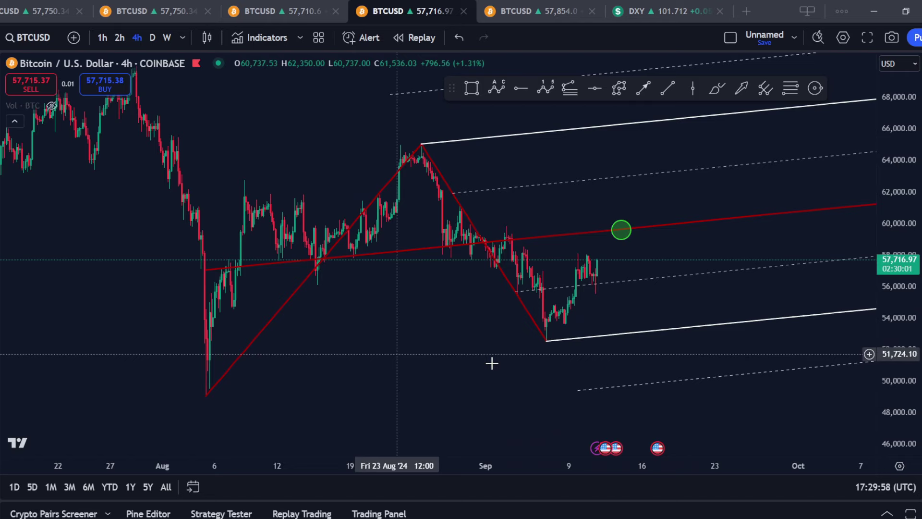
Slightly enlarge the green target circle on the red median line
left_click(545, 341)
left_click(512, 346)
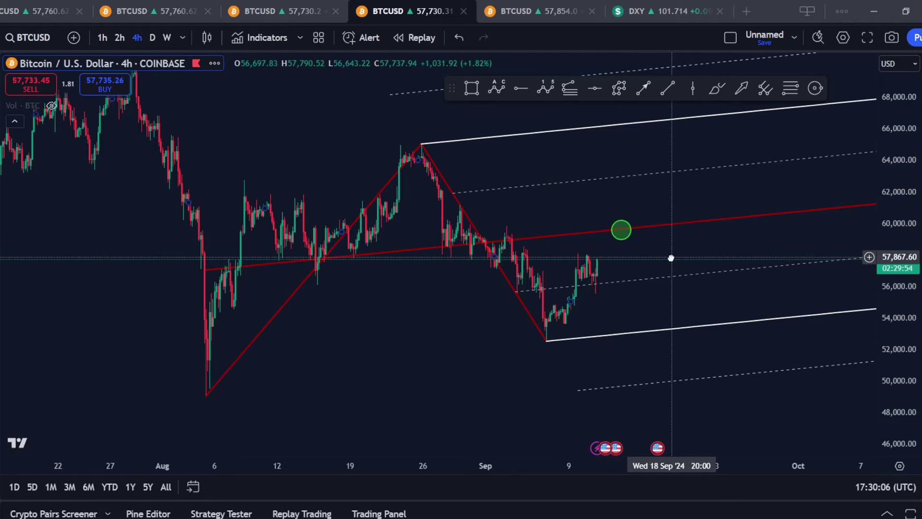
left_click_drag(624, 239, 624, 220)
left_click_drag(647, 243, 683, 240)
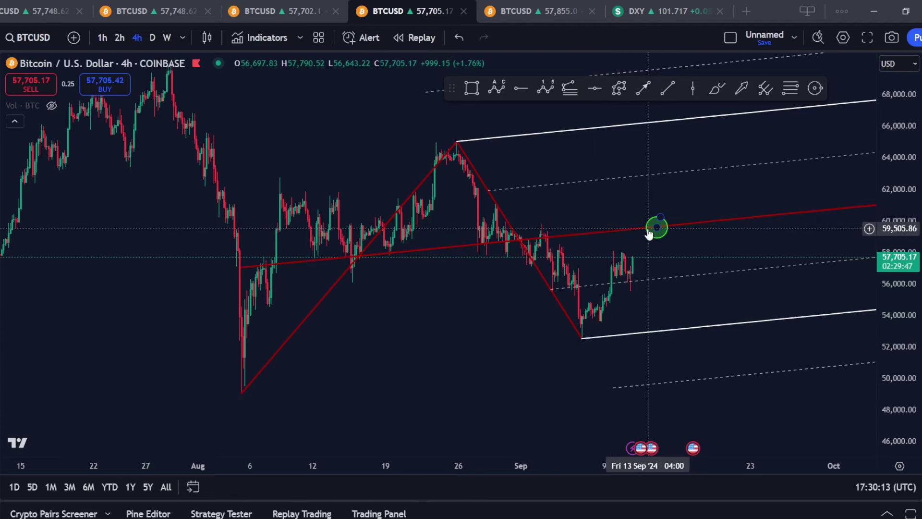
scroll(629, 252, "up", 3)
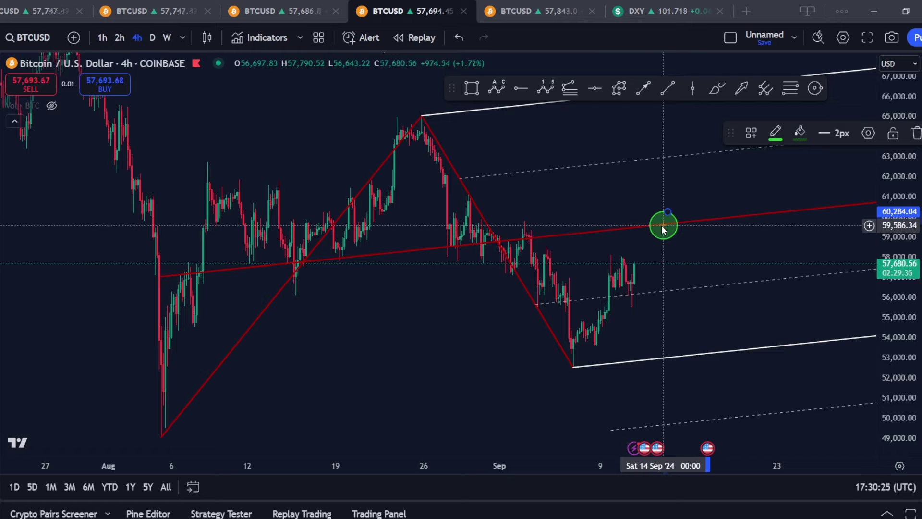
left_click(675, 267)
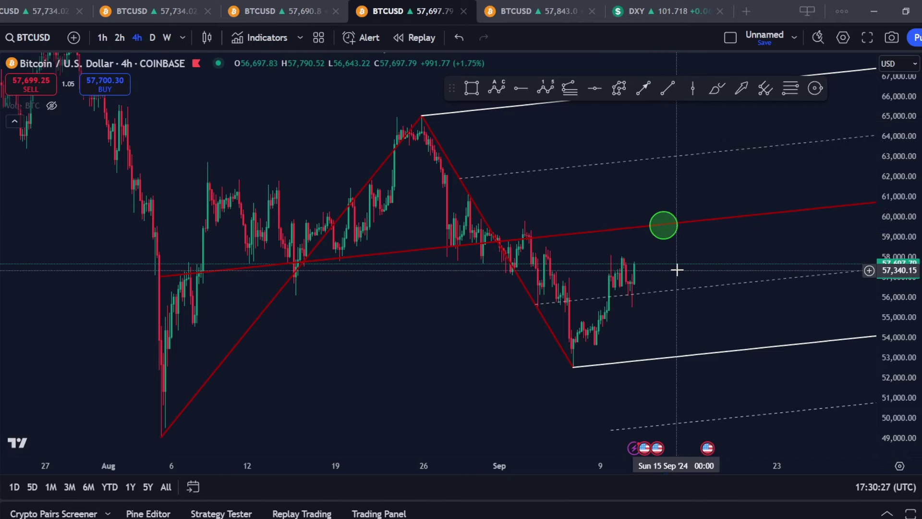
Switch to the 2-hour chart and draw an Elliott impulse wave (0) to (5) from the September low to about 59,800 in the green circle
left_click(120, 38)
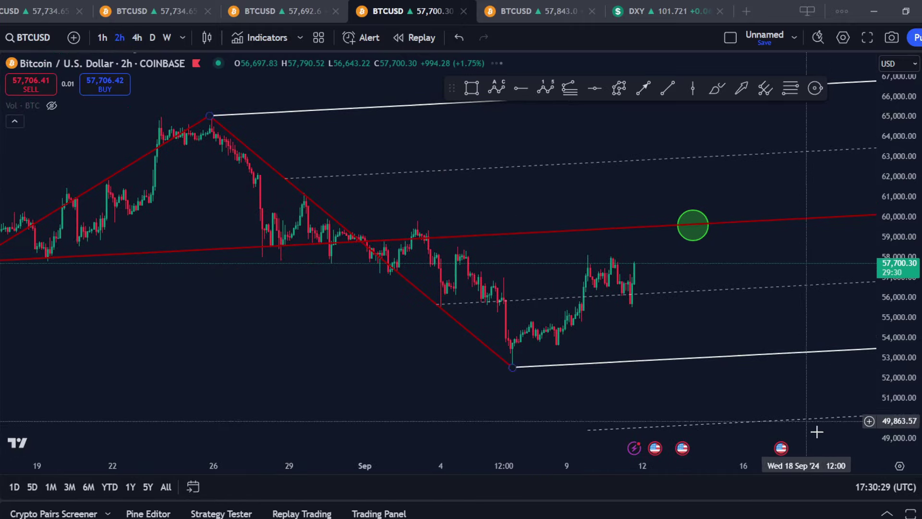
scroll(858, 370, "up", 5)
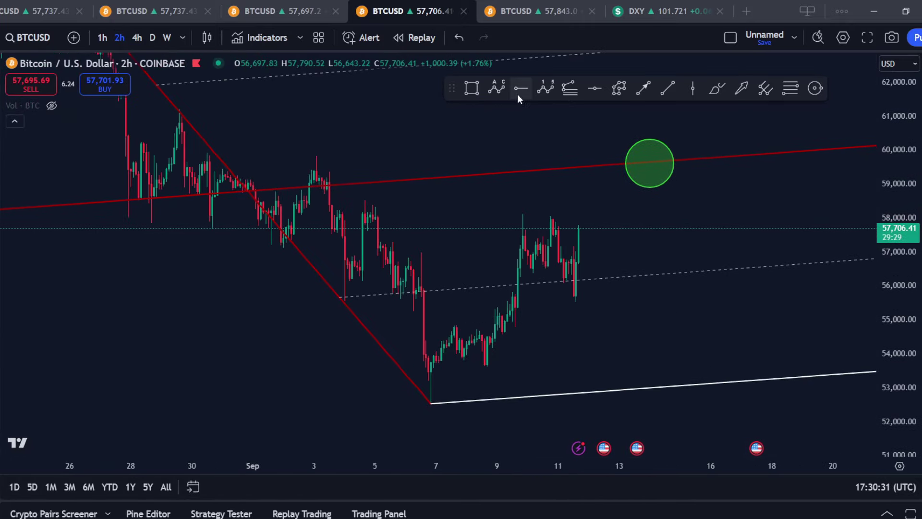
left_click(421, 397)
left_click(441, 321)
left_click(480, 368)
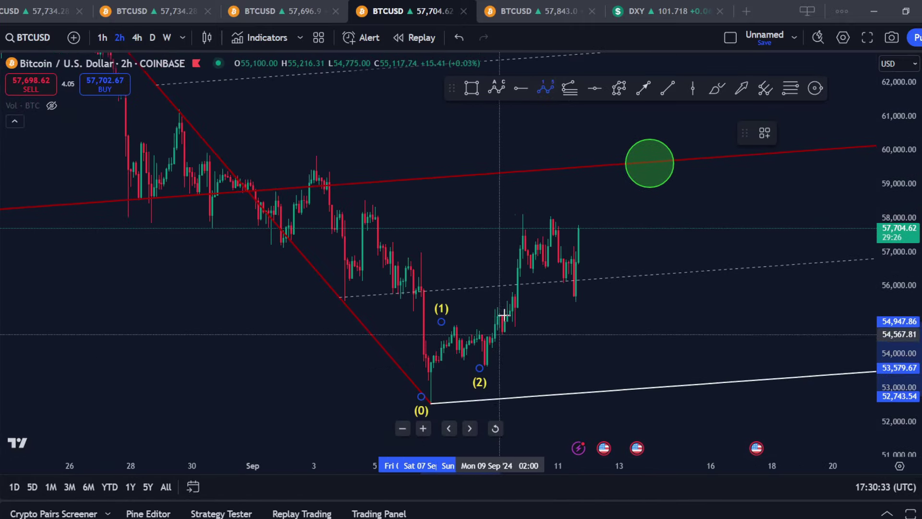
left_click(517, 219)
left_click(581, 302)
left_click(643, 157)
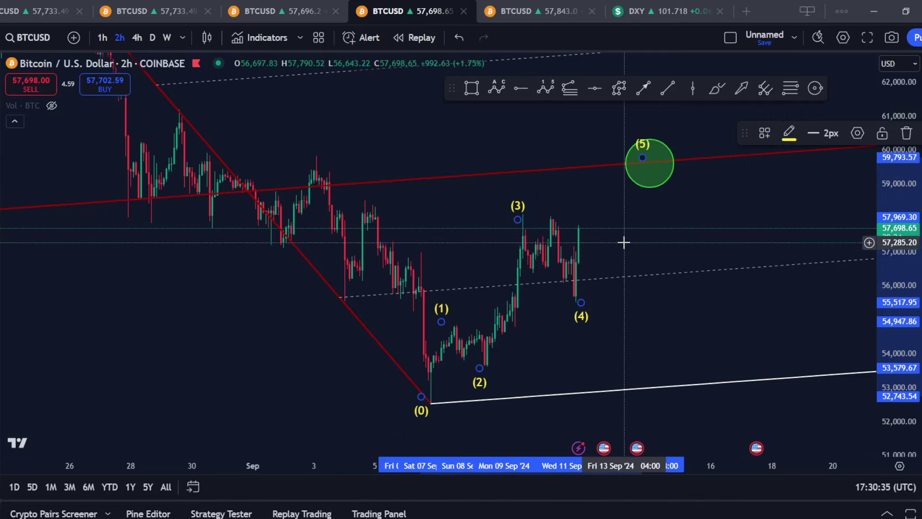
Return to the 4-hour chart and draw a Fib retracement from the low at about 52,500 to the wave (3) high
left_click(137, 41)
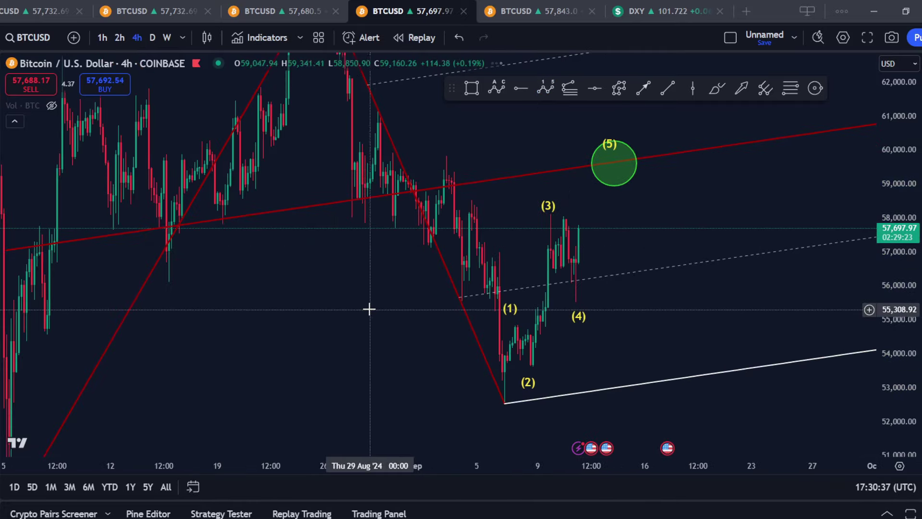
left_click_drag(370, 309, 491, 300)
scroll(491, 301, "up", 4)
left_click_drag(915, 297, 905, 356)
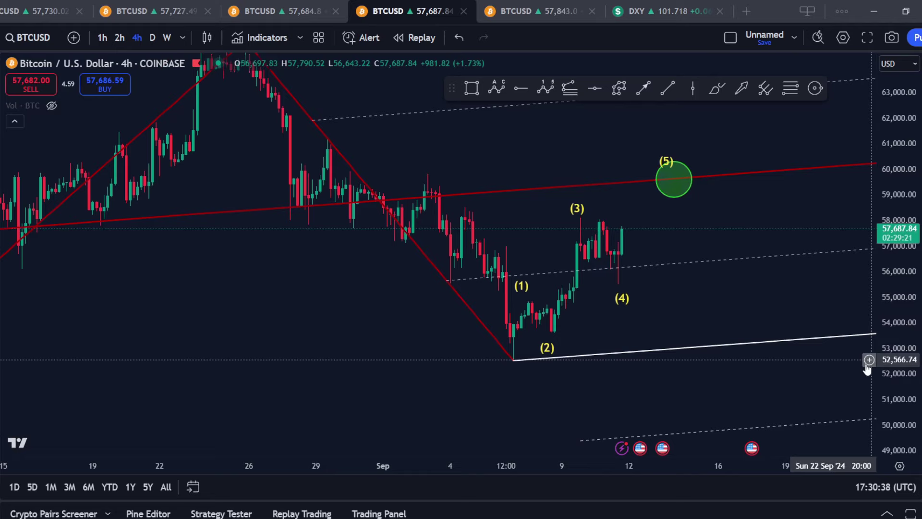
left_click(791, 88)
left_click(503, 357)
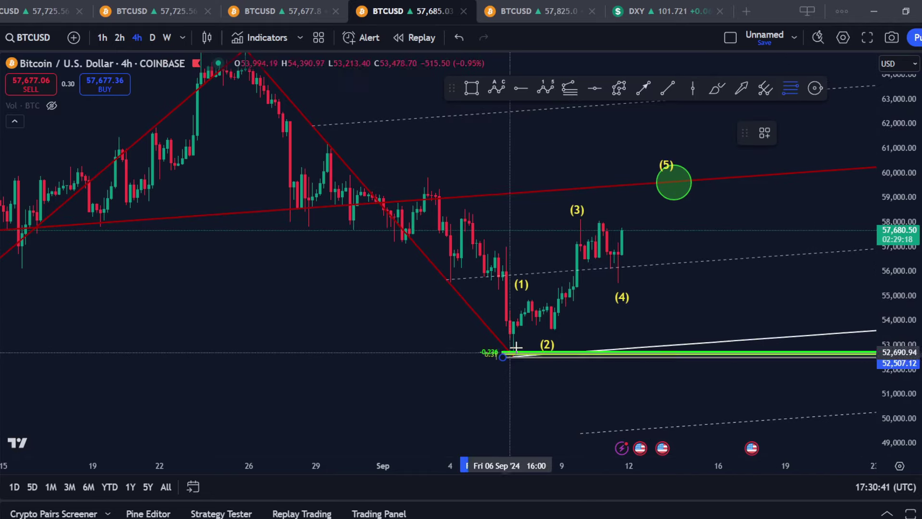
left_click(666, 216)
left_click(663, 220)
left_click(692, 283)
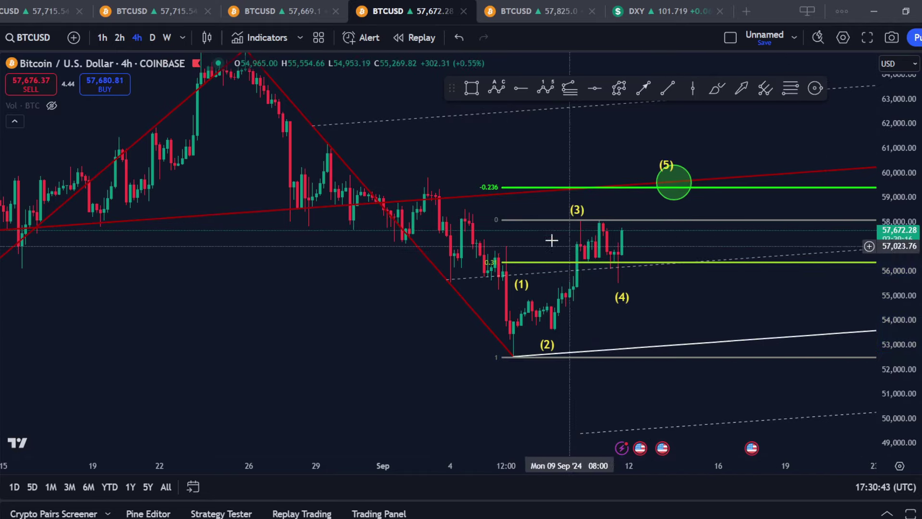
Shift the Fib retracement's starting point just past the September low, keeping it at about 52,500
scroll(502, 263, "up", 4)
left_click_drag(897, 351, 897, 232)
left_click_drag(564, 333, 665, 326)
left_click_drag(400, 416, 430, 417)
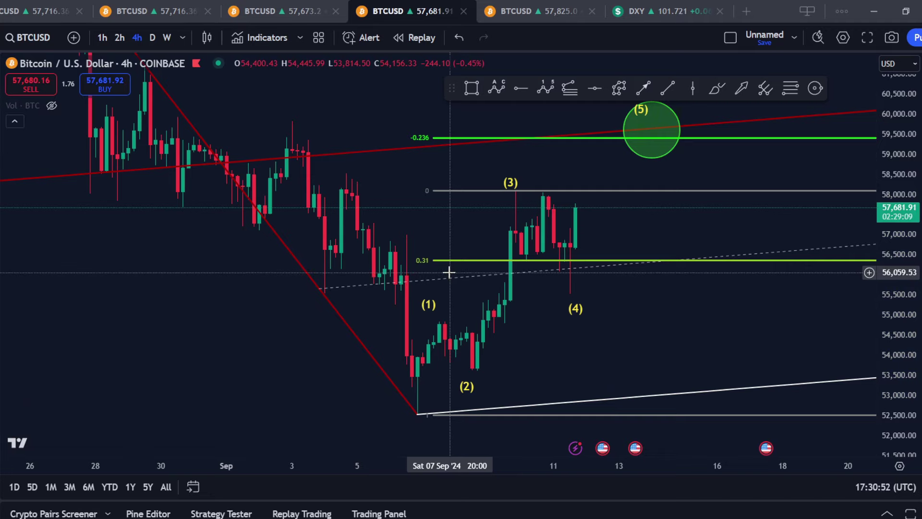
Brush yellow loops around the candle lows touching the 0.31 Fib level, and remove them again
left_click_drag(666, 300, 675, 301)
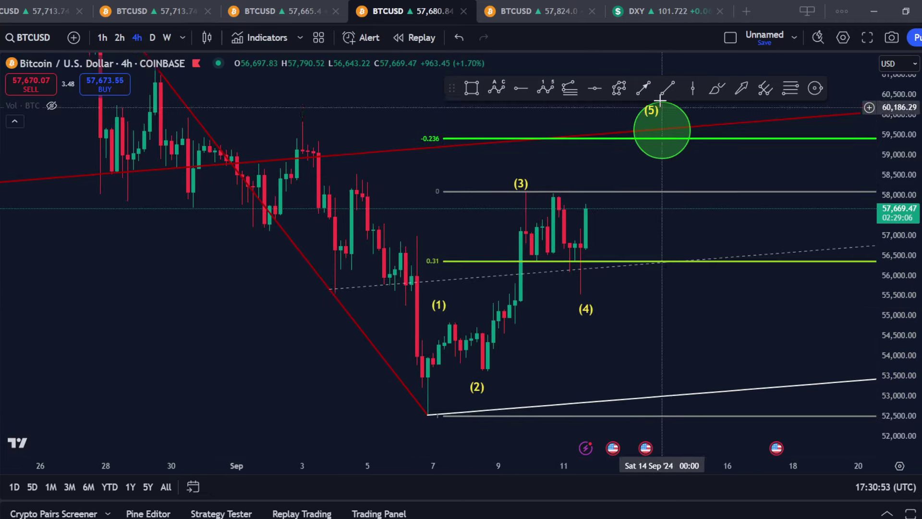
left_click(719, 90)
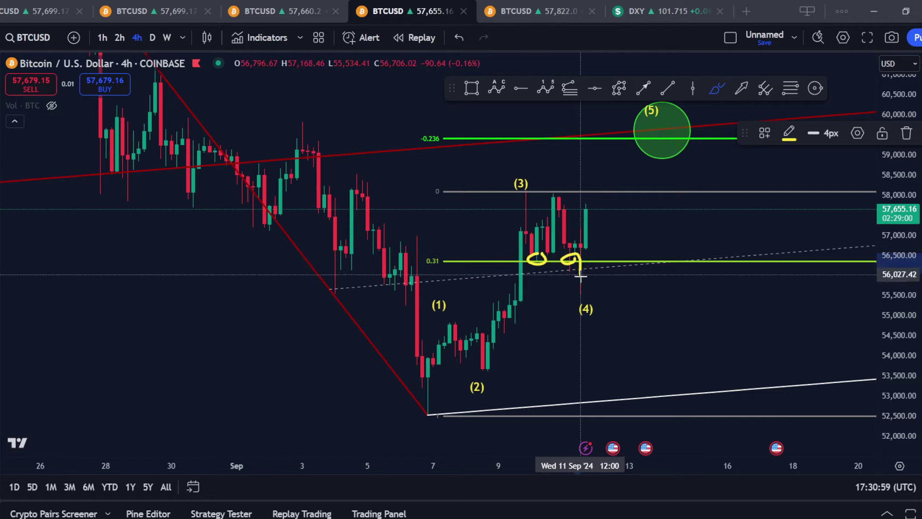
key("Delete")
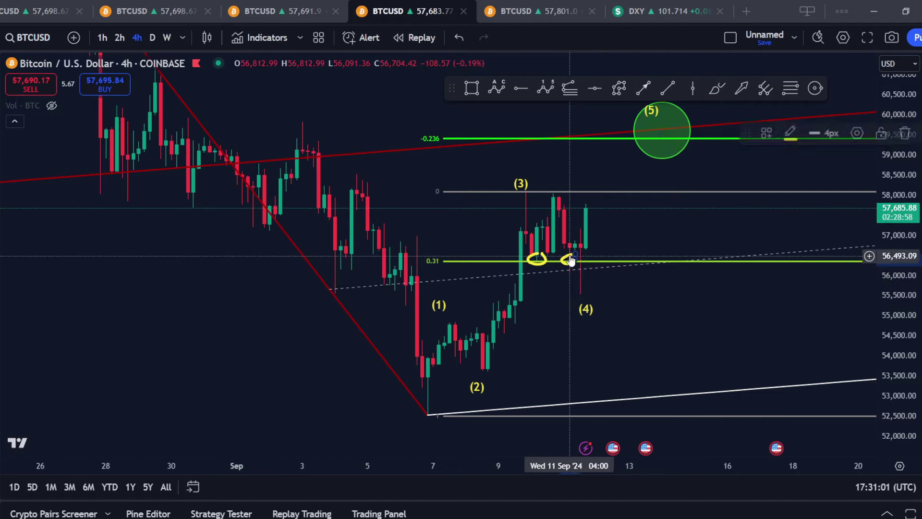
key("ctrl+z")
key("ctrl+z")
key("ctrl+z")
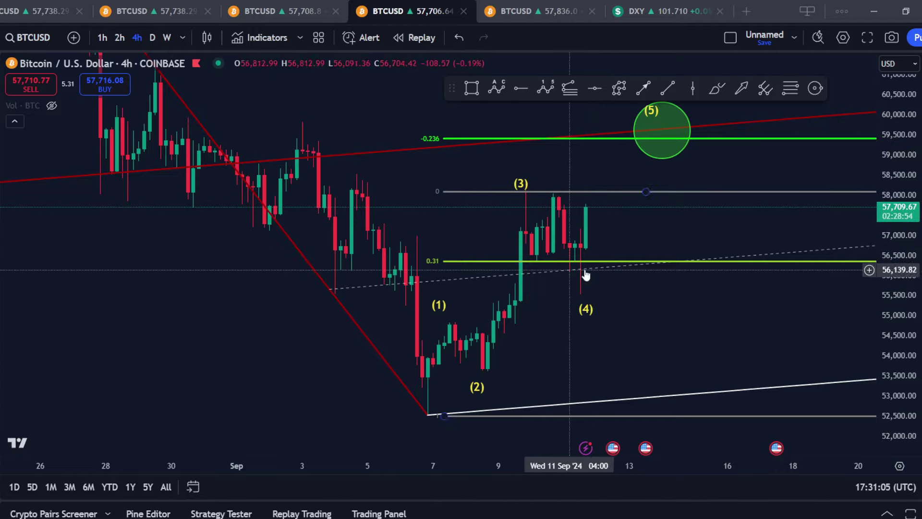
Brush a yellow circle around the 0.31 Fib label and align the wave (4) point with its candle's low at about 55,500
left_click_drag(438, 250, 437, 248)
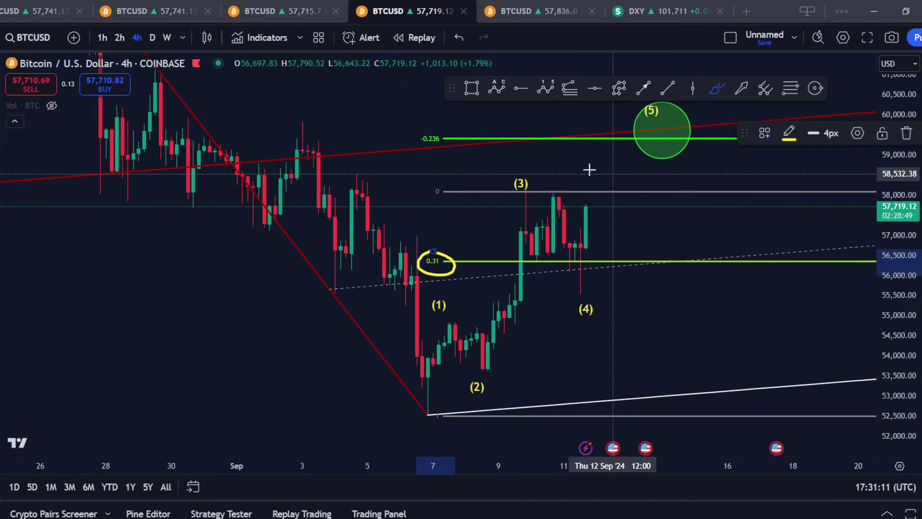
left_click_drag(583, 309, 580, 294)
left_click(613, 302)
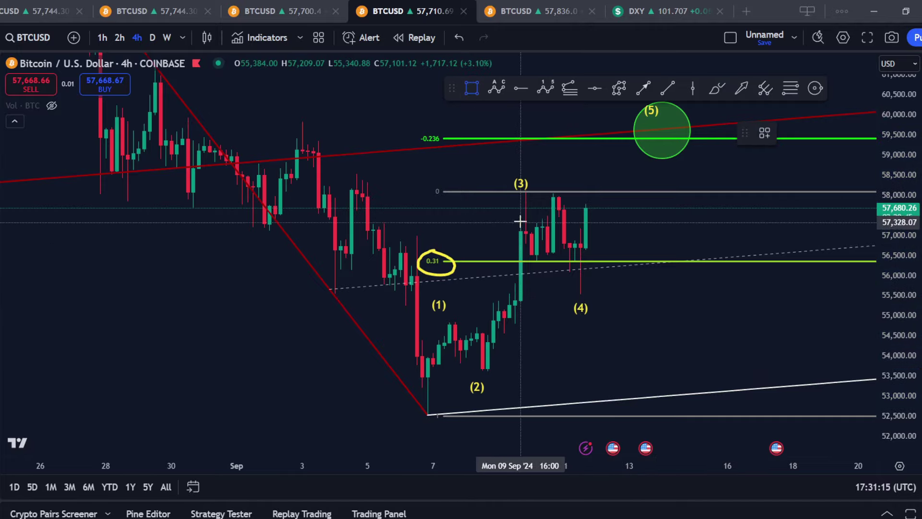
Draw a green rectangle between the 0 and 0.31 Fib levels and brush a zigzag arrow from the current price to about 59,600
left_click_drag(520, 193, 710, 260)
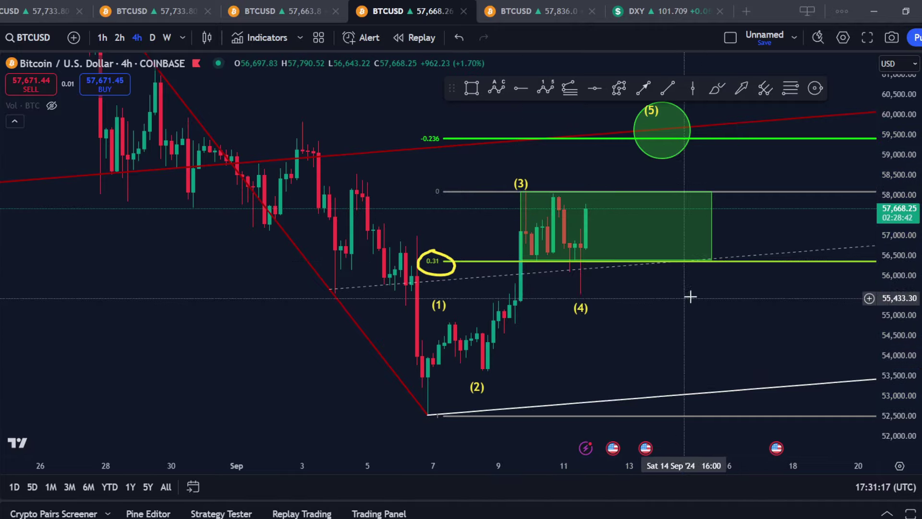
left_click(716, 87)
mouse_move(585, 207)
left_mouse_down()
mouse_move(634, 236)
mouse_move(684, 140)
mouse_move(658, 144)
left_mouse_up()
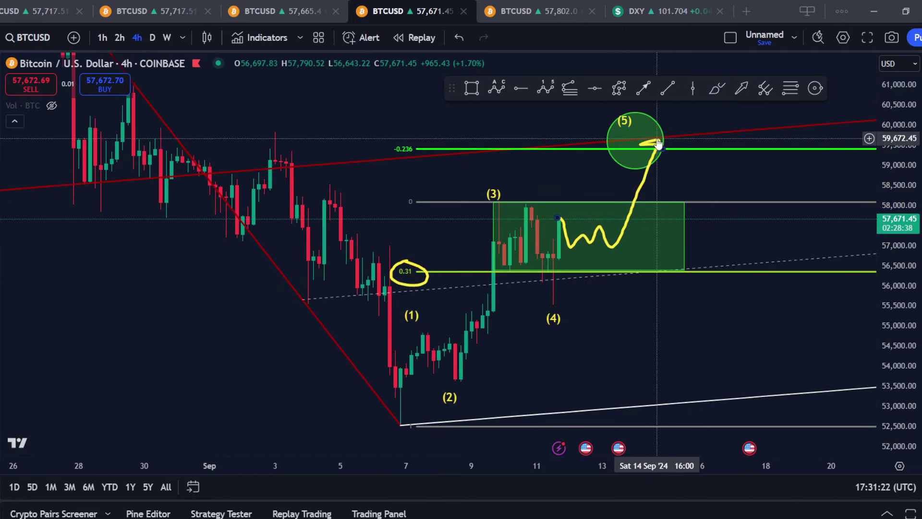
Delete the green target circle, the green rectangle and the Fib retracement
left_click(624, 164)
key("Delete")
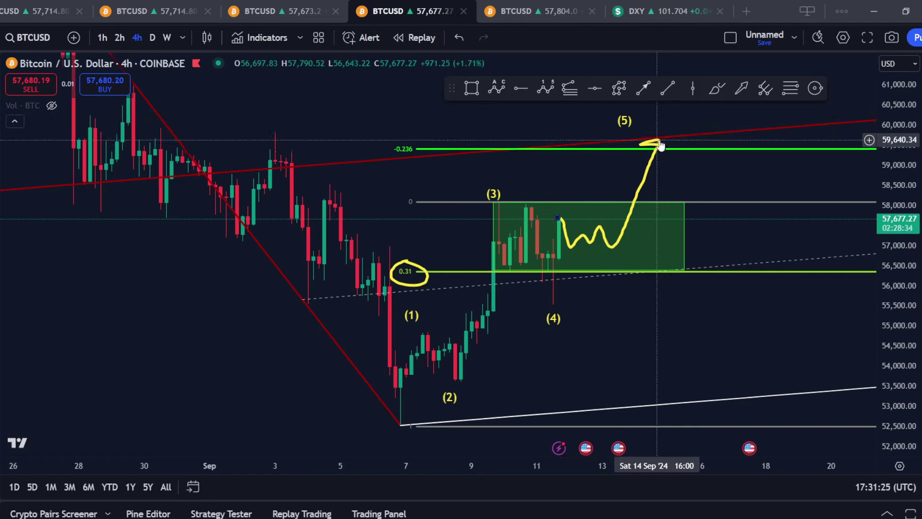
left_click(686, 222)
key("Delete")
left_click(700, 149)
key("Delete")
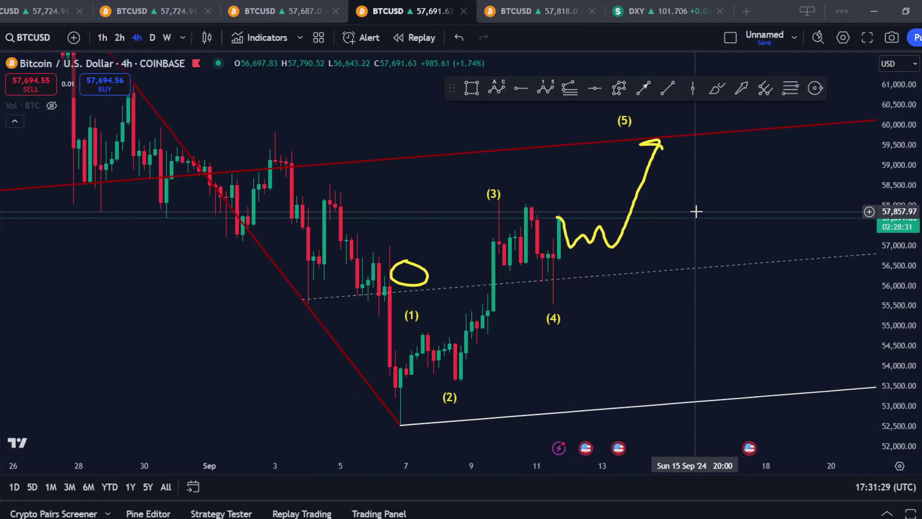
Move the wave (5) point to the tip of the yellow projection arrow at about 59,800
scroll(814, 288, "down", 4)
left_click(743, 159)
left_click_drag(743, 172, 763, 172)
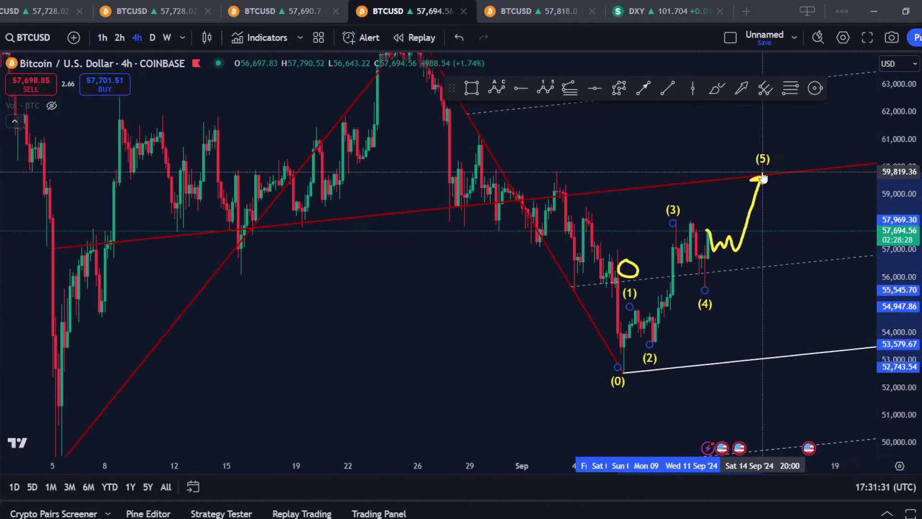
Change the 4-hour pitchfork from the Schiff to the Original variant
left_click(796, 211)
left_click_drag(891, 204, 889, 268)
right_click(703, 417)
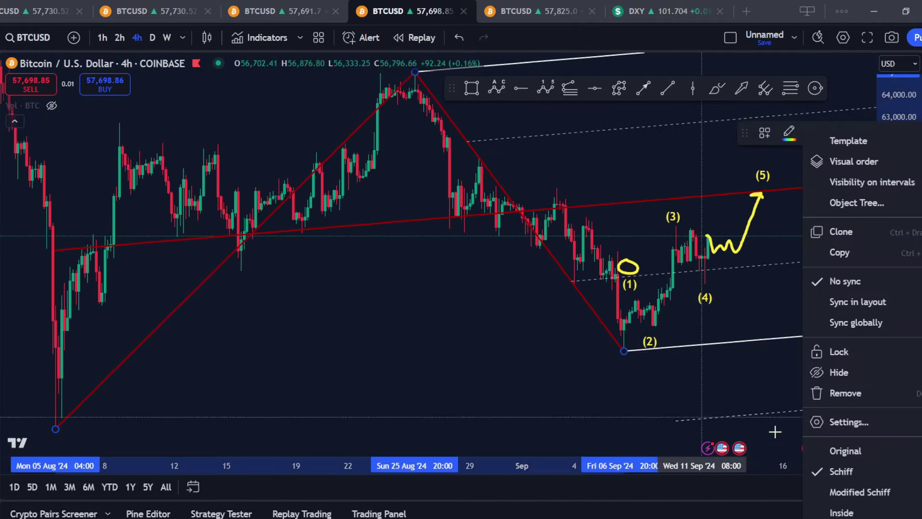
left_click(845, 451)
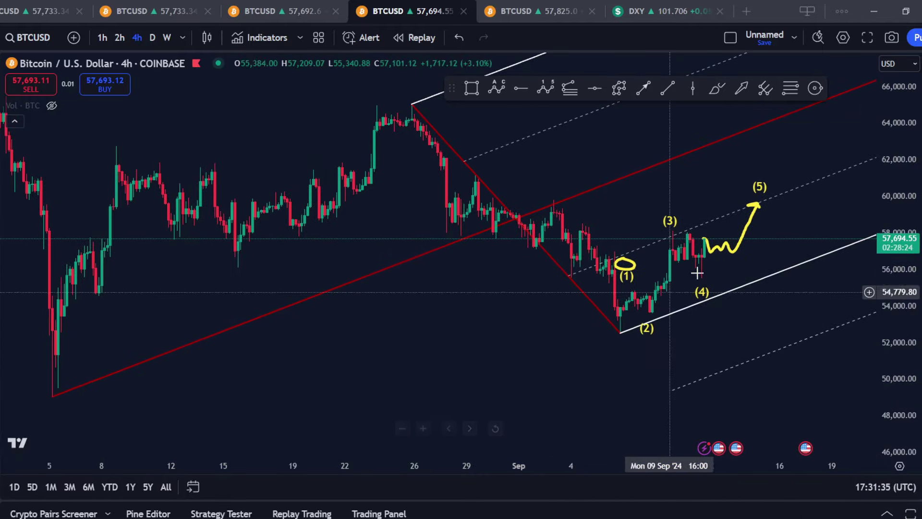
Delete the yellow projection arrow and move the floating drawing toolbar up off the chart area, level with the timeframe controls
scroll(627, 319, "down", 5)
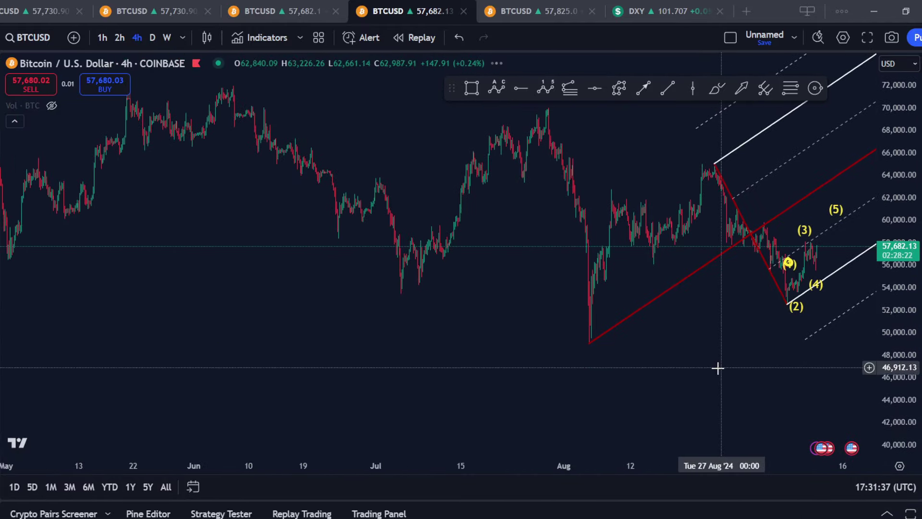
left_click_drag(716, 367, 687, 359)
scroll(649, 346, "down", 5)
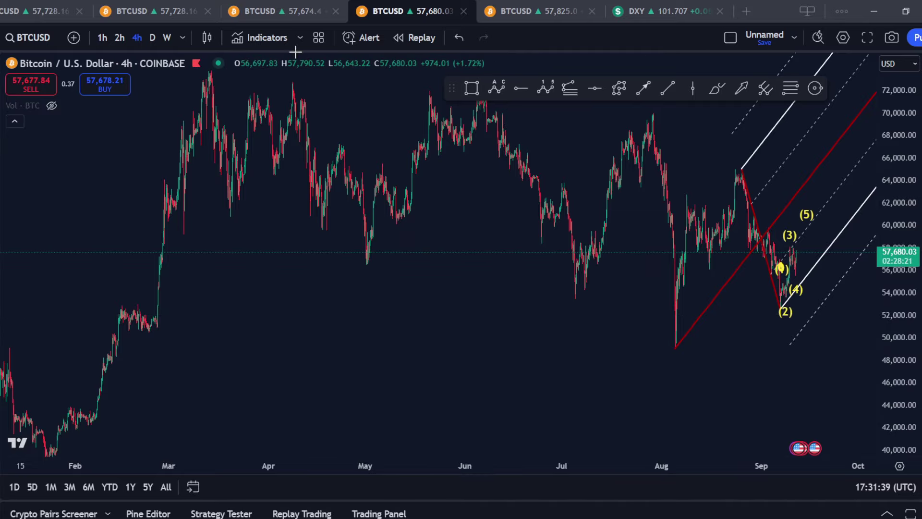
left_click_drag(453, 88, 455, 43)
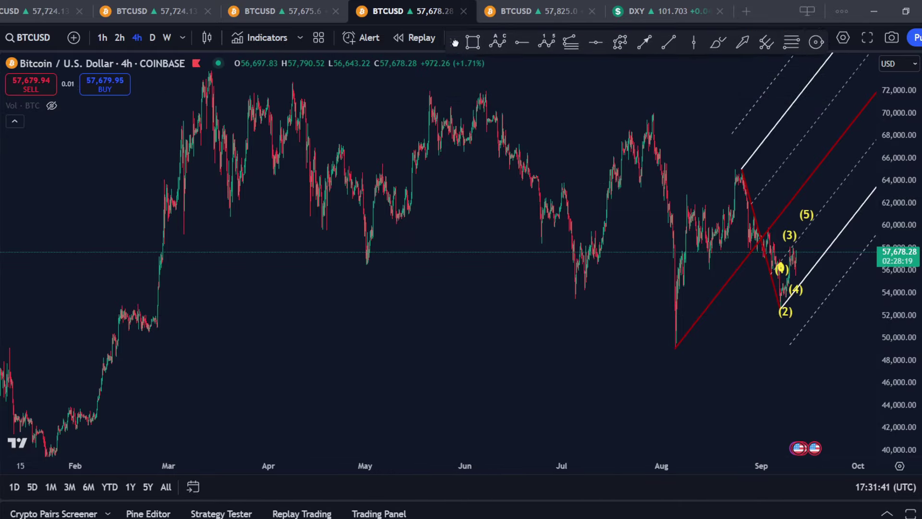
scroll(802, 330, "up", 5)
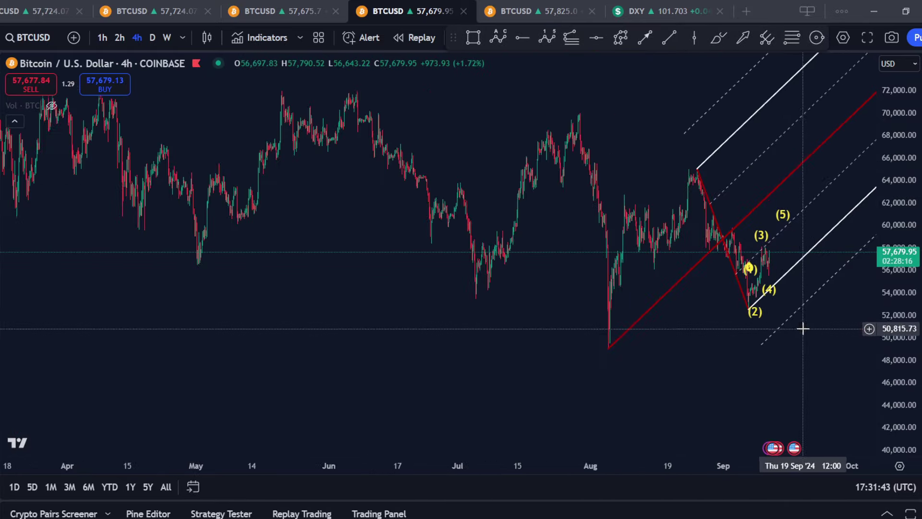
scroll(778, 342, "up", 3)
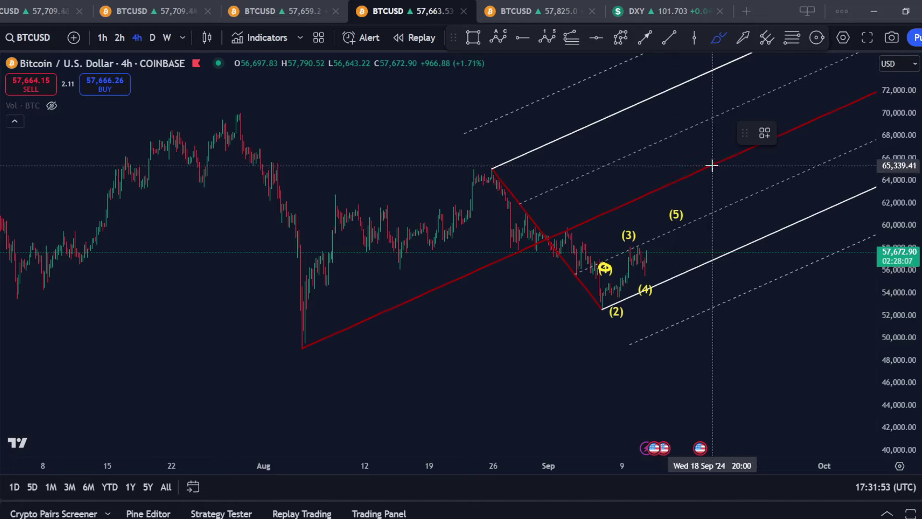
Set the 4-hour pitchfork back to Schiff and delete the Elliott wave count and the yellow circle
right_click(636, 247)
left_click(731, 472)
scroll(815, 350, "up", 3)
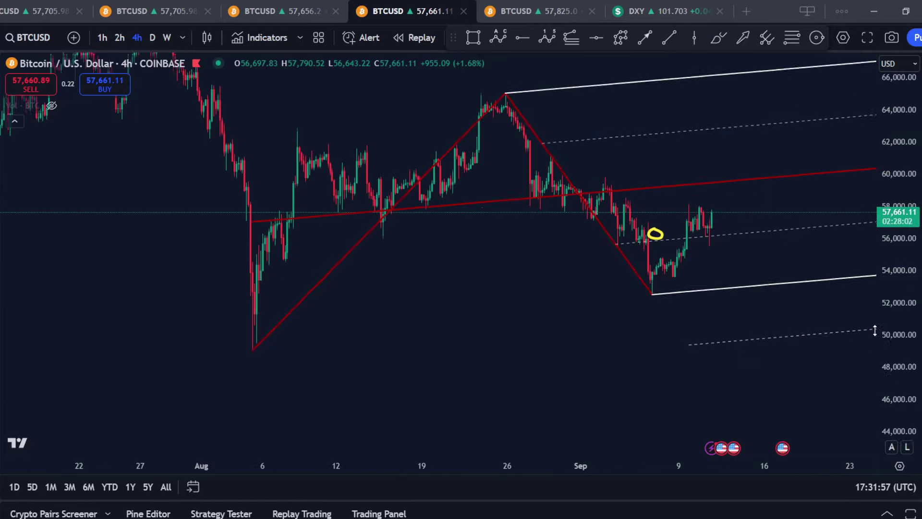
left_click_drag(710, 251, 708, 281)
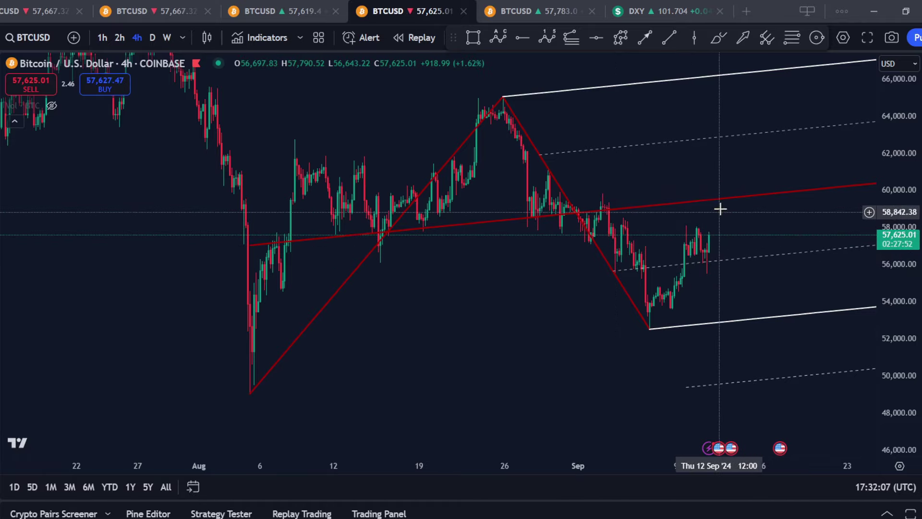
Brush a short yellow mark along the red median line at about 59,800, just beyond the current candles
left_click(717, 42)
mouse_move(710, 197)
left_mouse_down()
mouse_move(747, 192)
mouse_move(730, 196)
left_mouse_up()
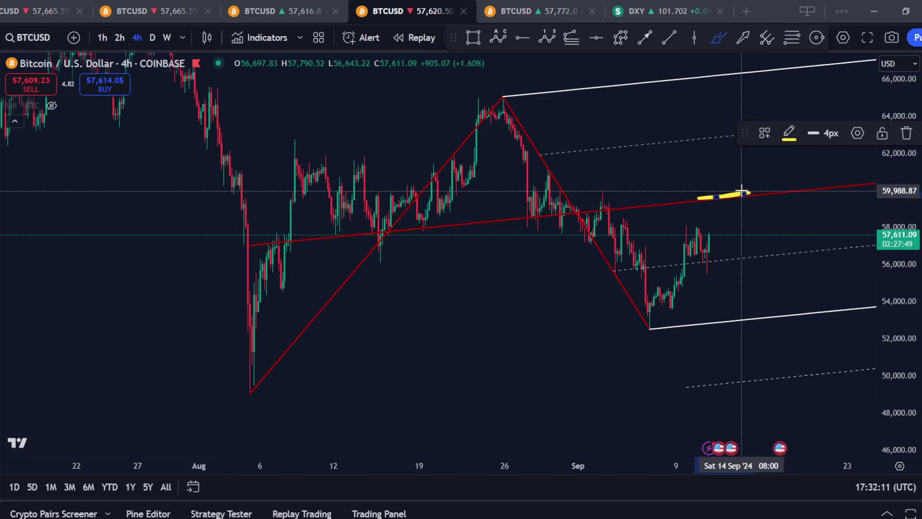
key("Escape")
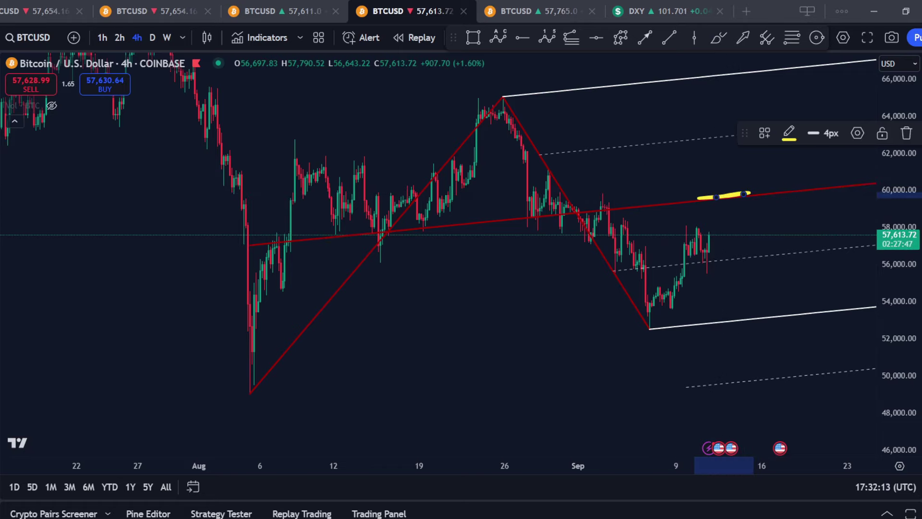
left_click(1, 158)
left_click(727, 109)
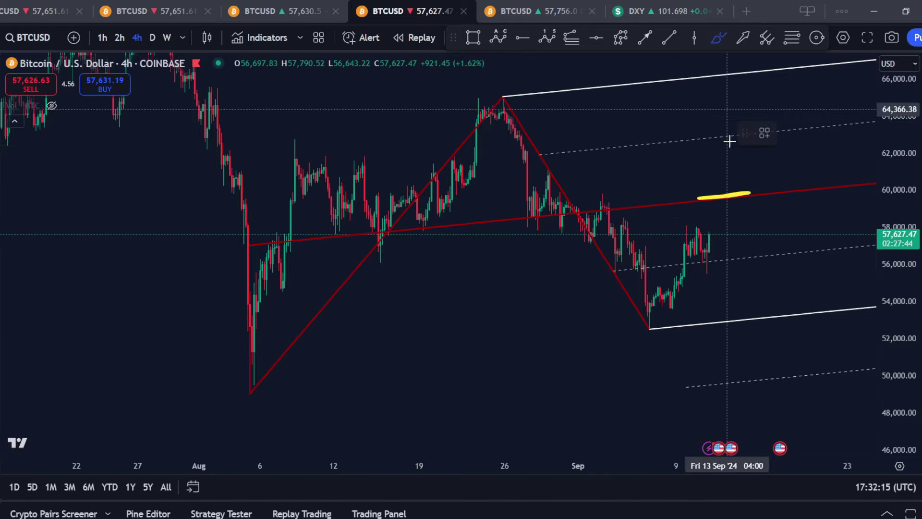
Brush a yellow path up to the median line, back down and up to about 64,400, and remove the extra downward stroke
mouse_move(699, 234)
left_mouse_down()
mouse_move(711, 242)
mouse_move(784, 179)
mouse_move(792, 113)
left_mouse_up()
mouse_move(752, 228)
left_mouse_down()
mouse_move(791, 291)
mouse_move(780, 307)
left_mouse_up()
middle_click(791, 306)
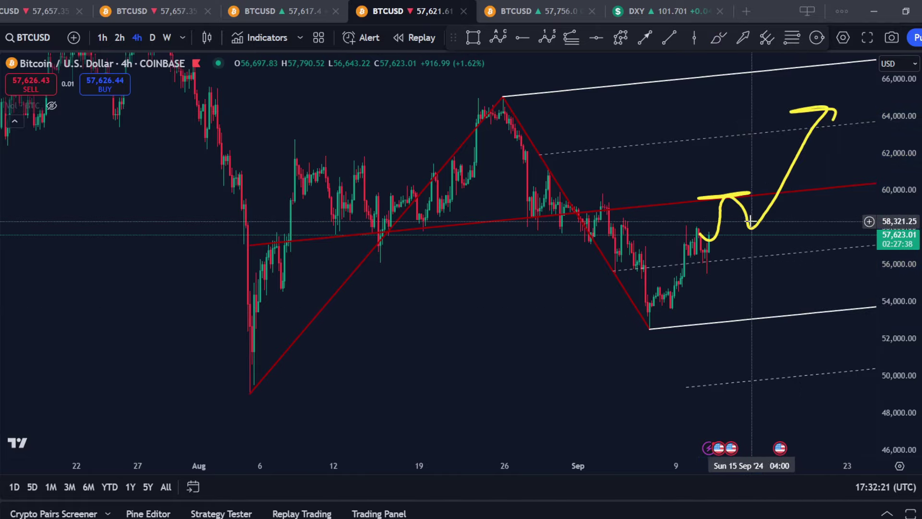
Delete the yellow path, the yellow mark and the pitchfork from the 4-hour chart
middle_click(752, 222)
middle_click(715, 199)
middle_click(713, 199)
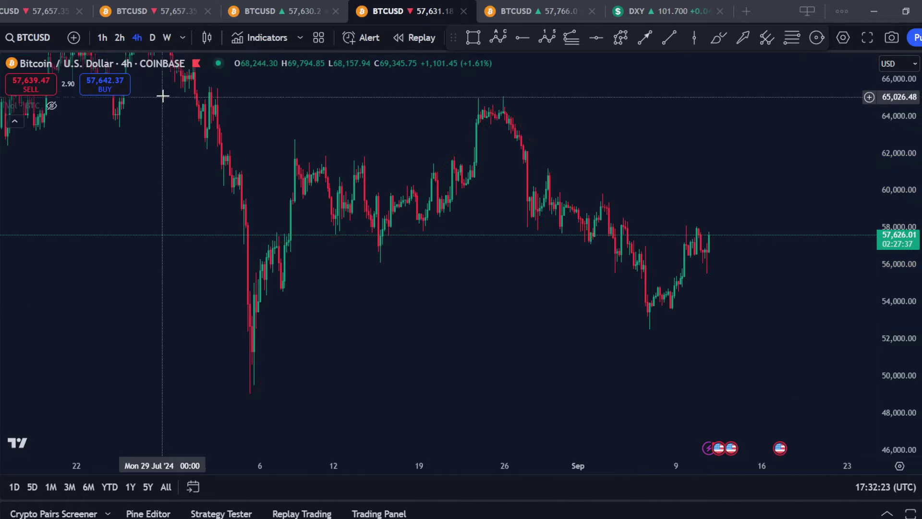
Switch the chart to the daily timeframe and fit the price history from late 2020 to the present in view
left_click(153, 37)
scroll(708, 284, "down", 3)
left_click_drag(747, 439, 756, 350)
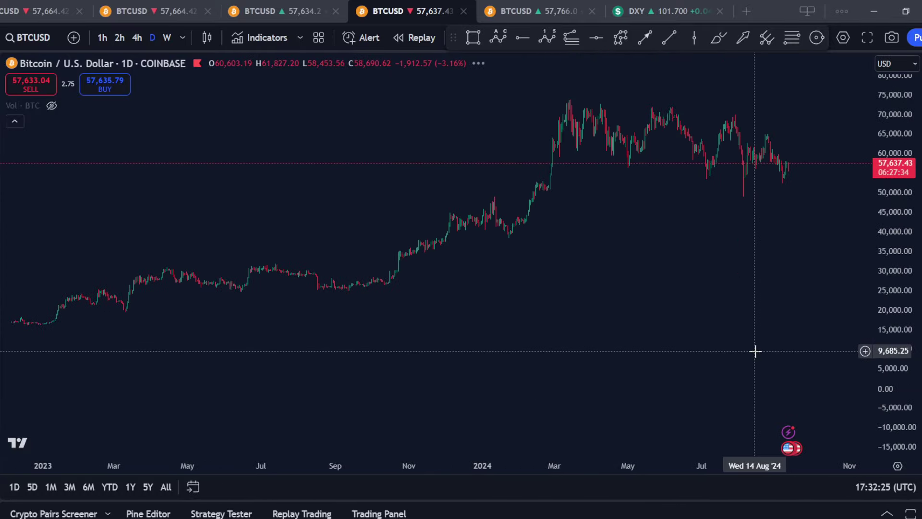
scroll(780, 368, "down", 10)
left_click_drag(900, 425, 867, 335)
left_click_drag(844, 240, 809, 298)
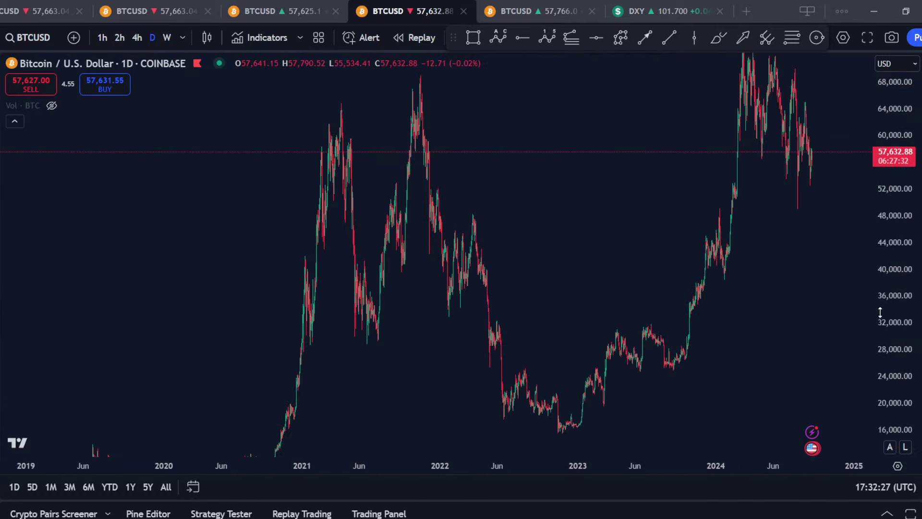
left_click_drag(881, 311, 874, 378)
scroll(811, 279, "up", 3)
Draw a pitchfork from the November 2022 low at about 15,600 through the 13 March 2024 high to the 5 August 2024 low
left_click(766, 43)
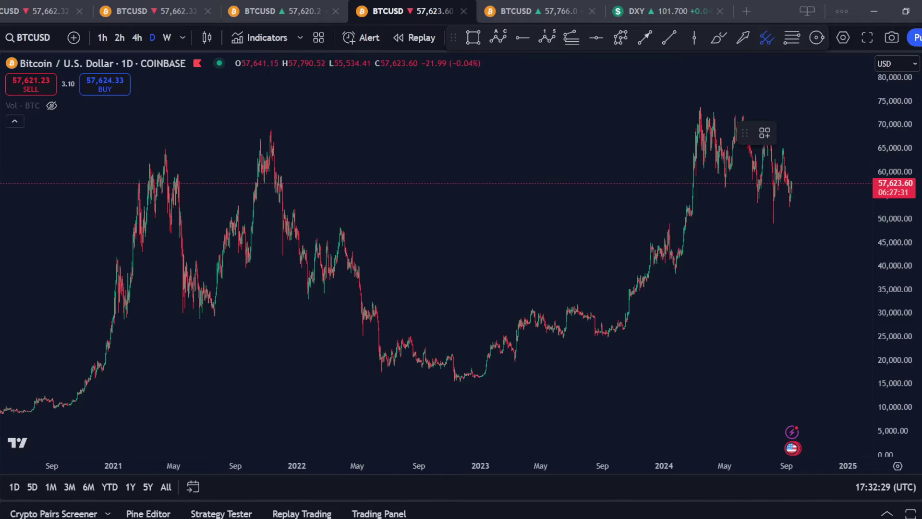
left_click(461, 395)
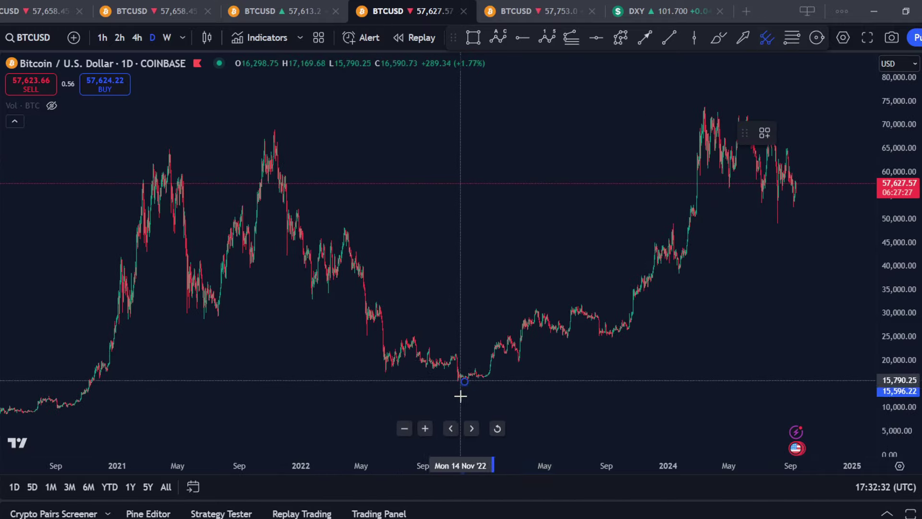
left_click(704, 100)
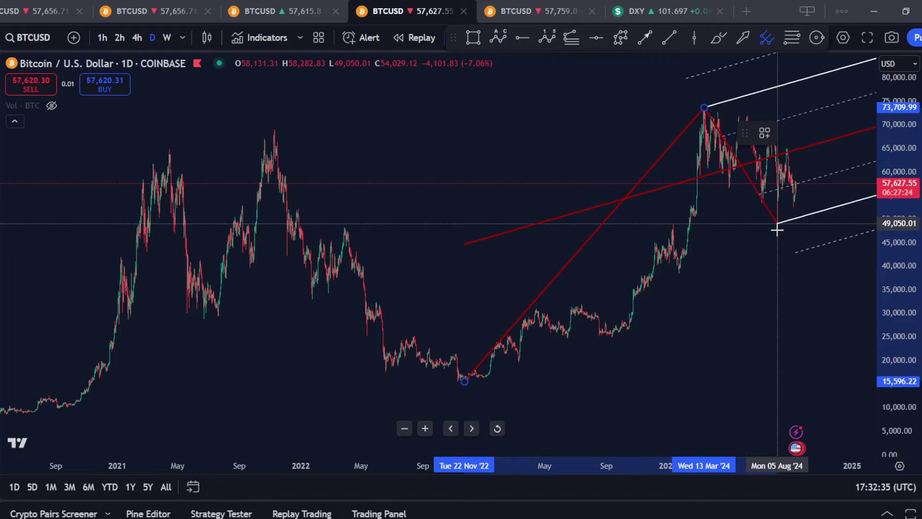
left_click(777, 224)
Brush a yellow circle around the late-August high at the red median line and delete it
scroll(769, 269, "up", 5)
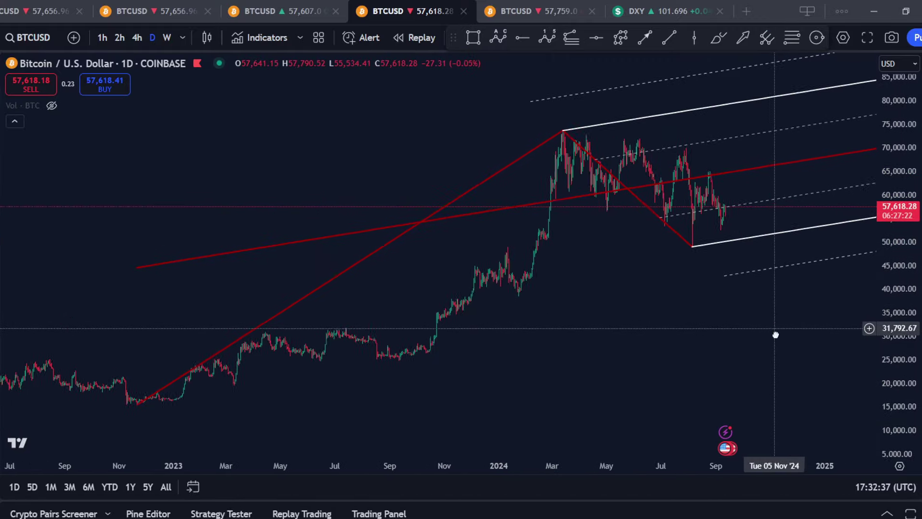
scroll(776, 335, "up", 4)
scroll(509, 368, "up", 2)
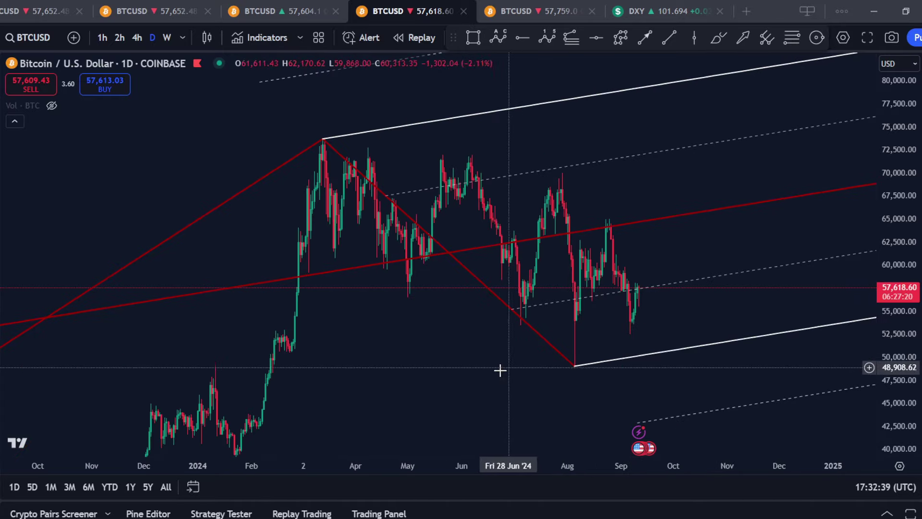
left_click_drag(478, 370, 496, 354)
scroll(342, 307, "up", 1)
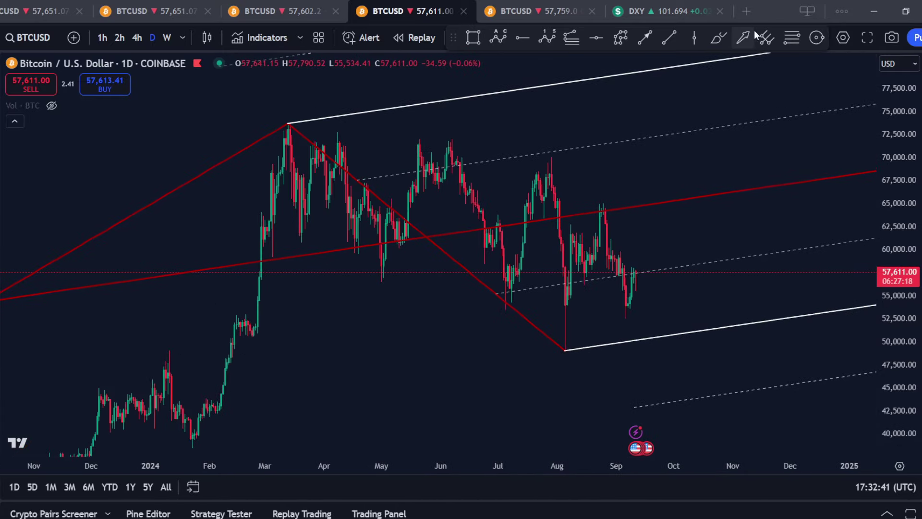
left_click_drag(609, 203, 604, 197)
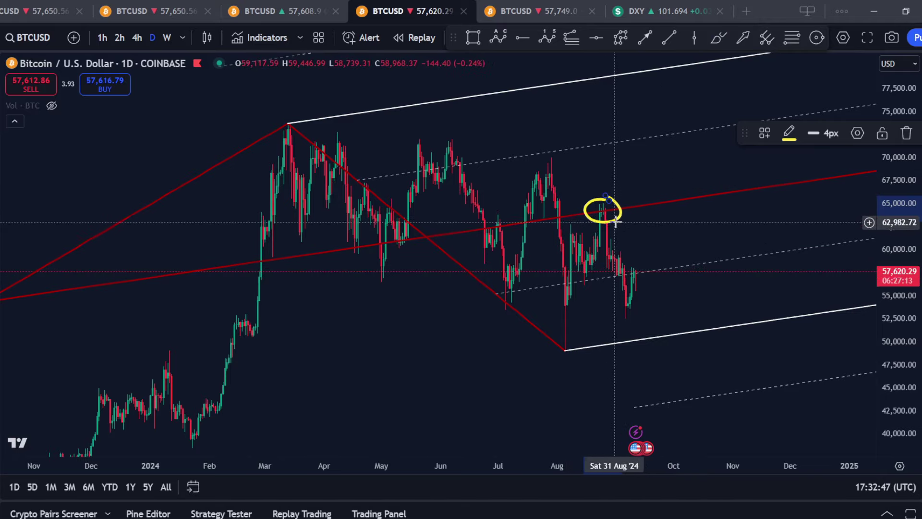
key("Delete")
Switch the daily pitchfork to the Modified Schiff variant, followed by the Original variant
right_click(634, 208)
left_click(517, 344)
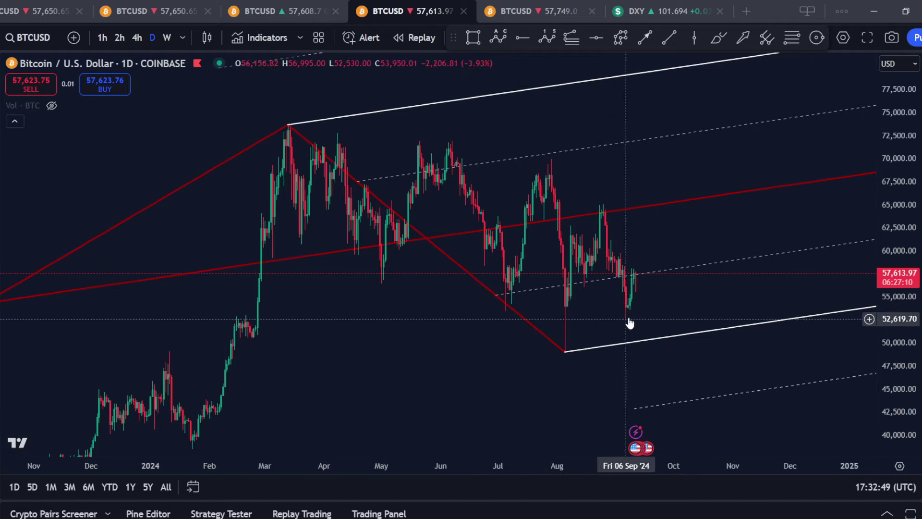
right_click(648, 210)
left_click(741, 450)
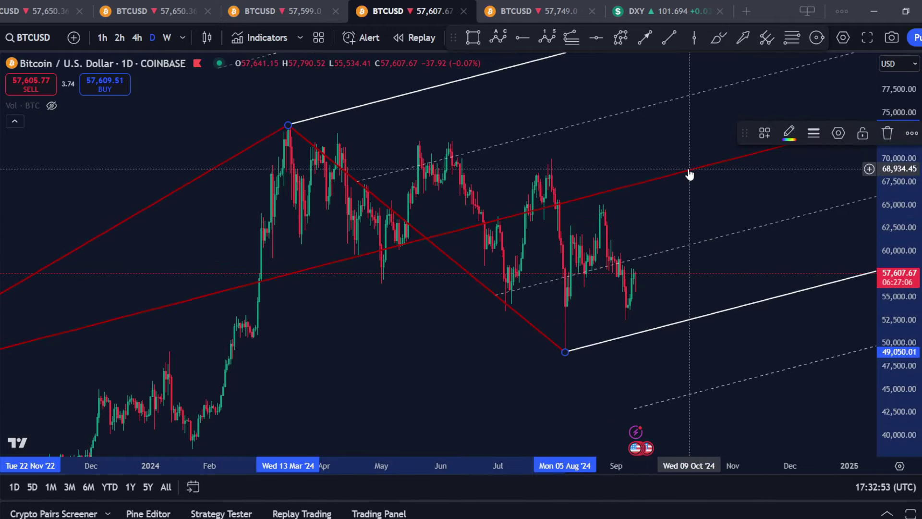
right_click(697, 250)
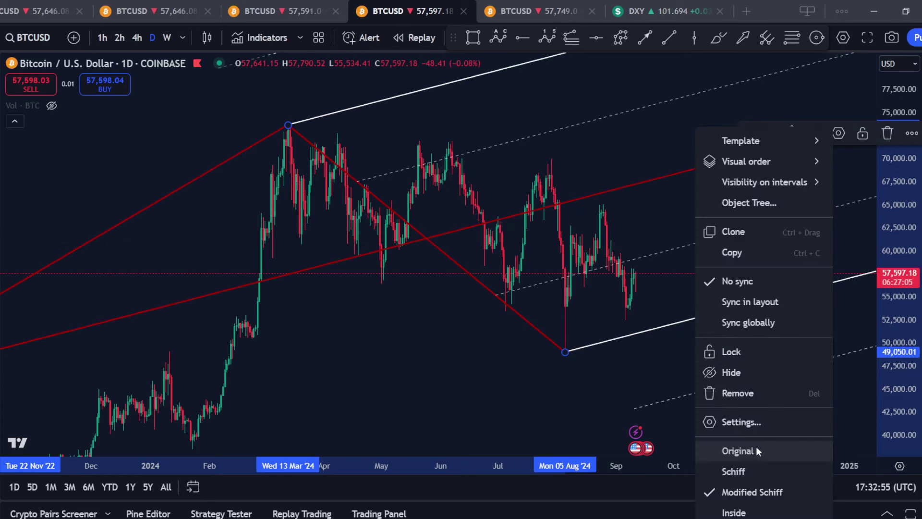
left_click(756, 445)
Turn on automatic and logarithmic scaling for the price axis and frame the pitchfork around the 2024 candles
scroll(759, 404, "down", 5)
left_click(891, 447)
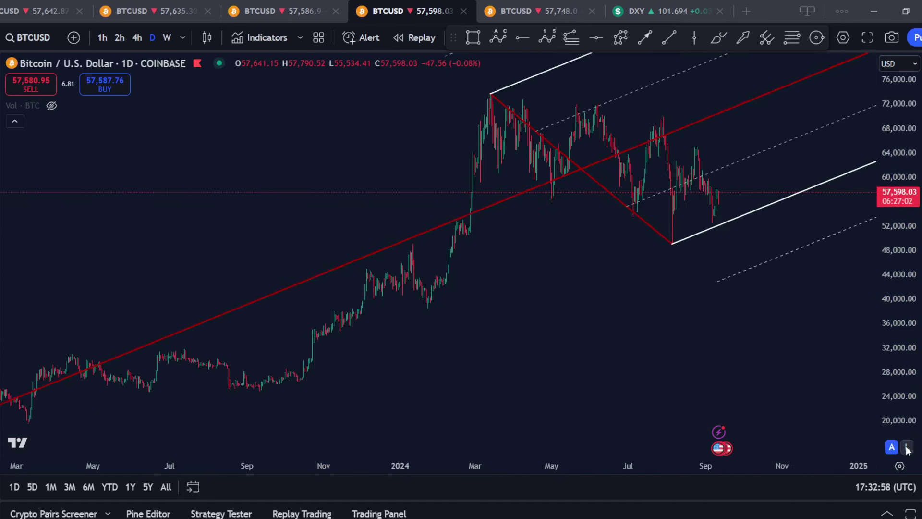
left_click(905, 446)
scroll(735, 406, "down", 5)
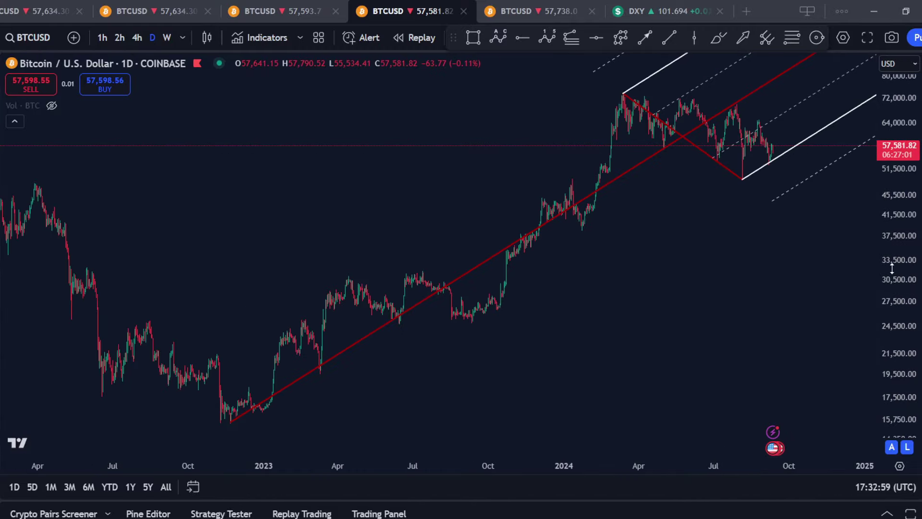
left_click_drag(891, 267, 888, 292)
left_click_drag(784, 218, 761, 337)
scroll(770, 341, "up", 8)
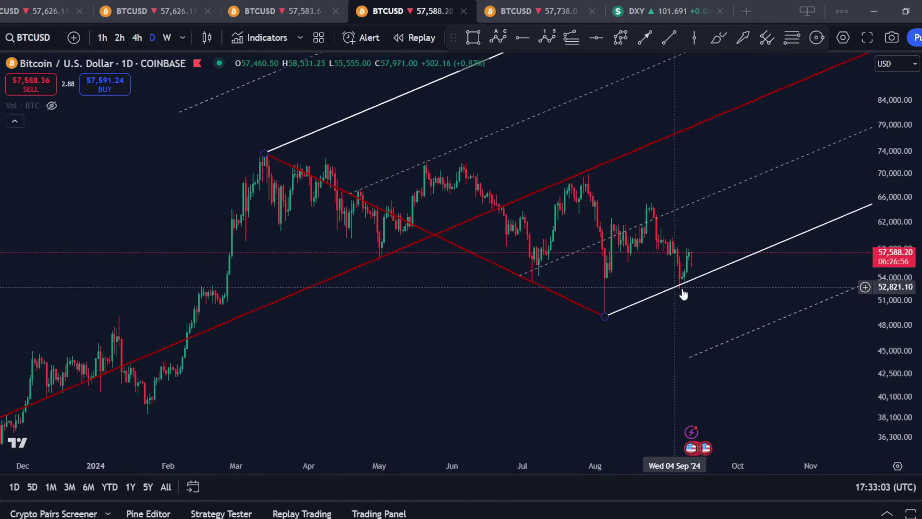
Brush a yellow projection arrow from the current price up to the red median line at about 94,000
scroll(673, 298, "down", 5)
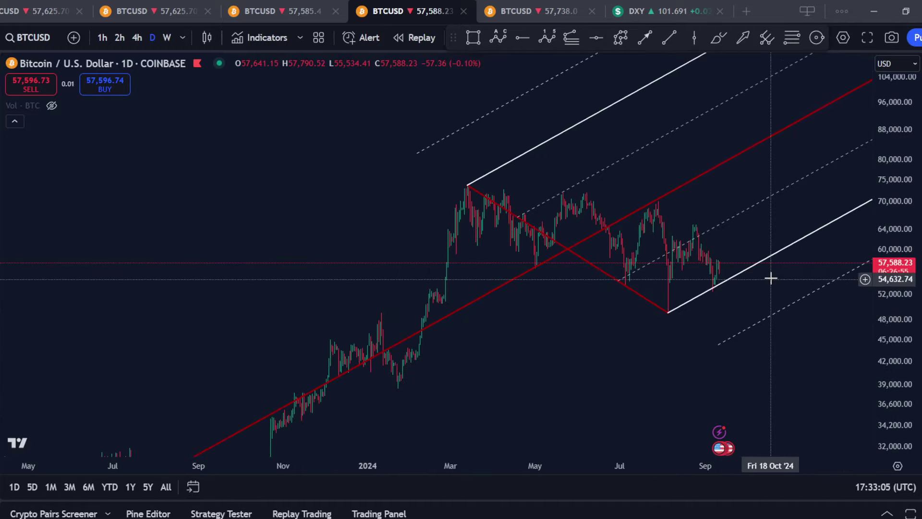
left_click(717, 38)
mouse_move(718, 260)
left_mouse_down()
mouse_move(752, 254)
mouse_move(815, 103)
mouse_move(808, 124)
left_mouse_up()
key("Escape")
Brush a second yellow projection path reaching further out in time, and undo both yellow projections
left_click_drag(782, 353, 518, 405)
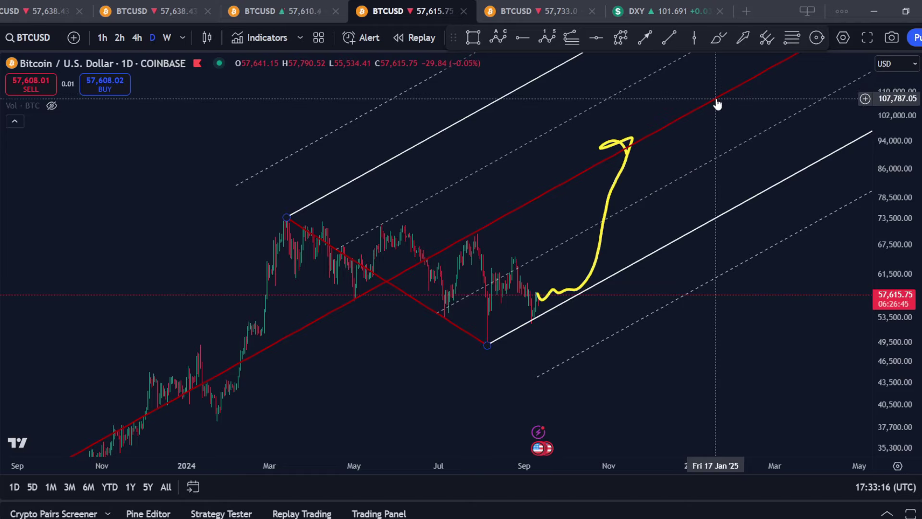
left_click(715, 40)
mouse_move(538, 294)
left_mouse_down()
mouse_move(646, 220)
mouse_move(690, 107)
mouse_move(706, 127)
left_mouse_up()
key("ctrl+z")
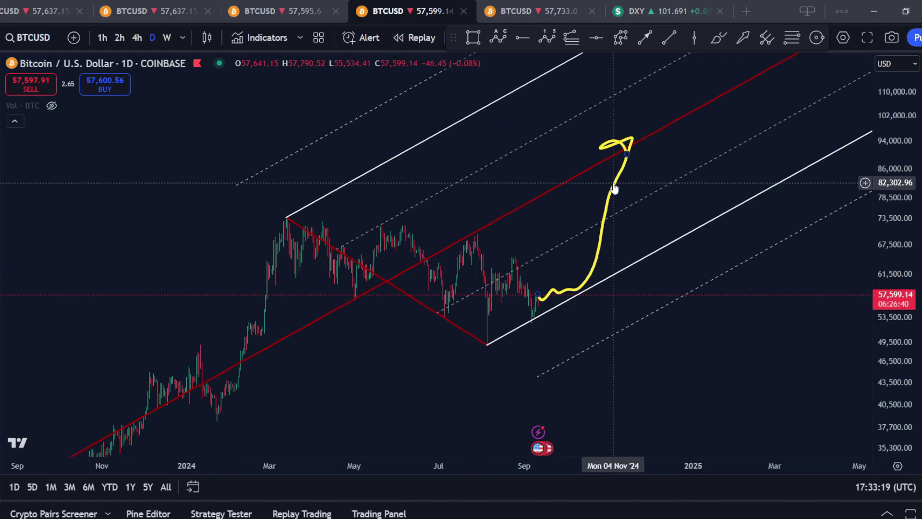
key("ctrl+z")
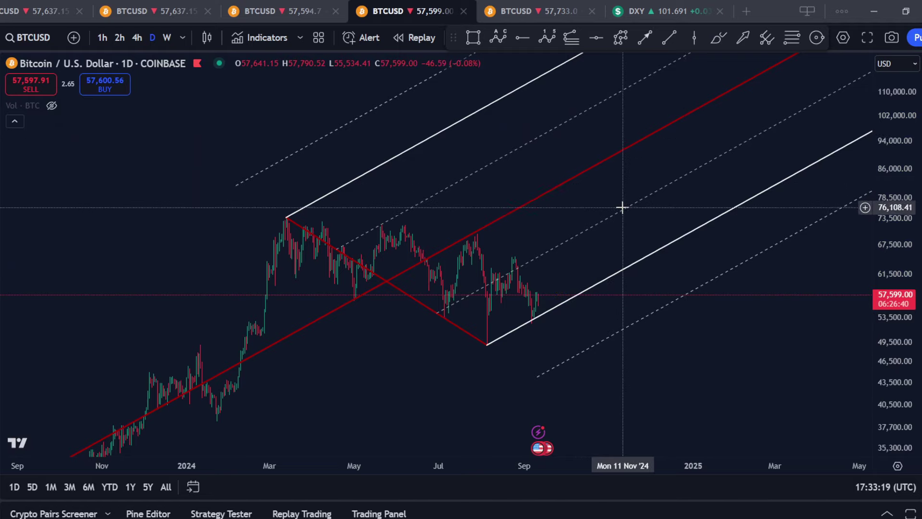
Switch the daily pitchfork to the Modified Schiff variant, followed by the Schiff variant
right_click(532, 325)
left_click(578, 469)
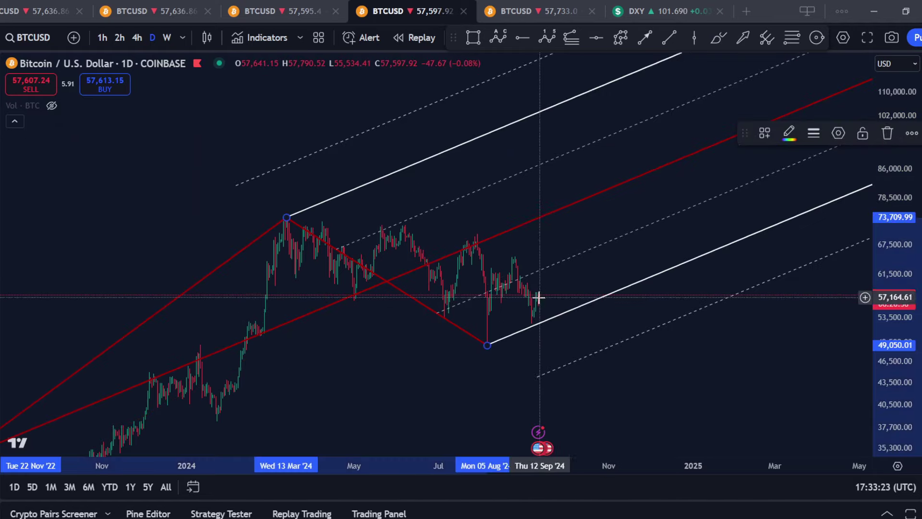
right_click(621, 190)
left_click(682, 468)
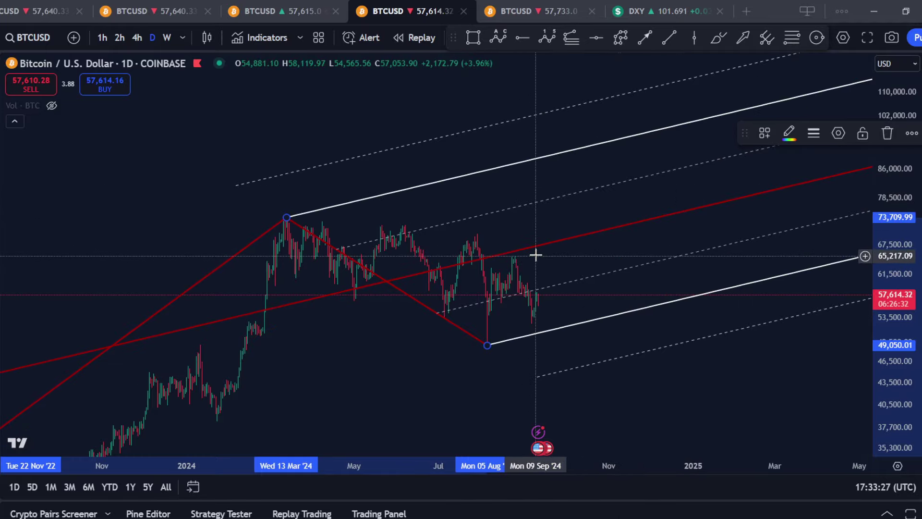
Turn off logarithmic scaling for the daily chart's price axis
left_click_drag(613, 377, 742, 321)
scroll(744, 324, "up", 2)
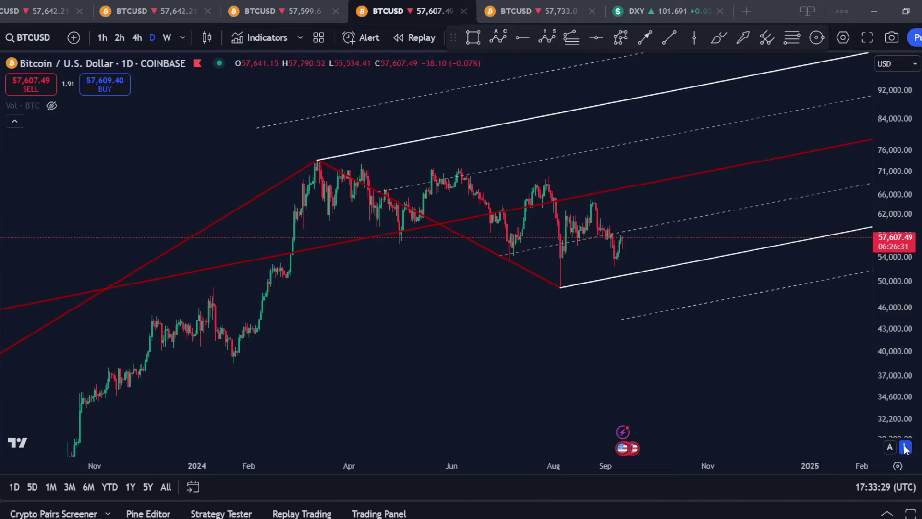
left_click(905, 448)
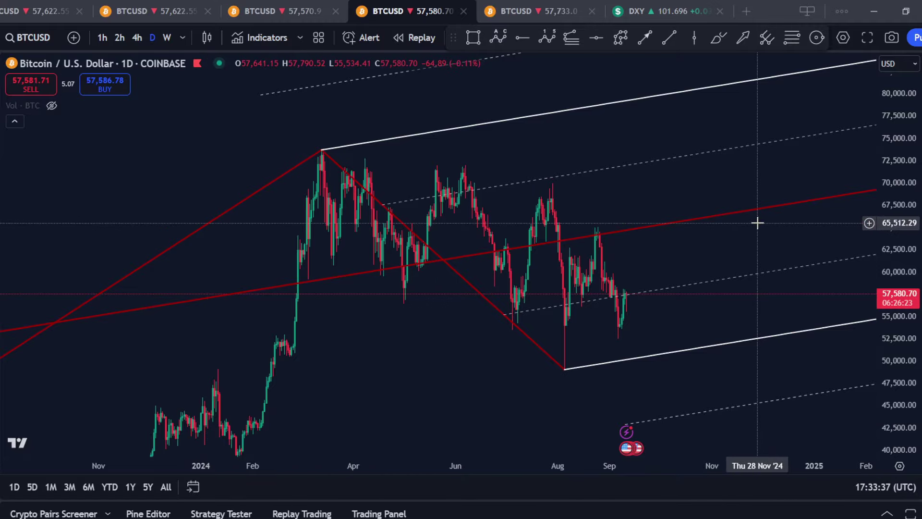
Switch the daily pitchfork to the Modified Schiff variant, followed by the Original variant
right_click(701, 219)
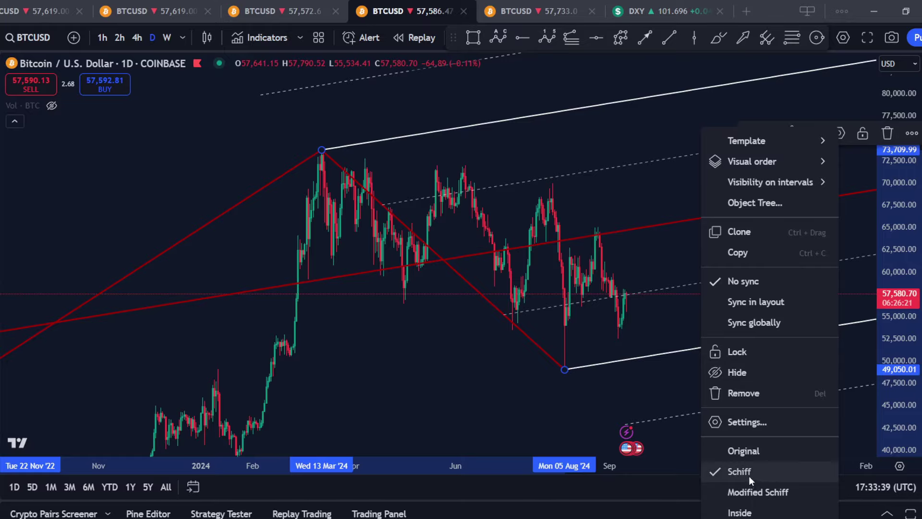
left_click(762, 495)
right_click(659, 270)
left_click(743, 447)
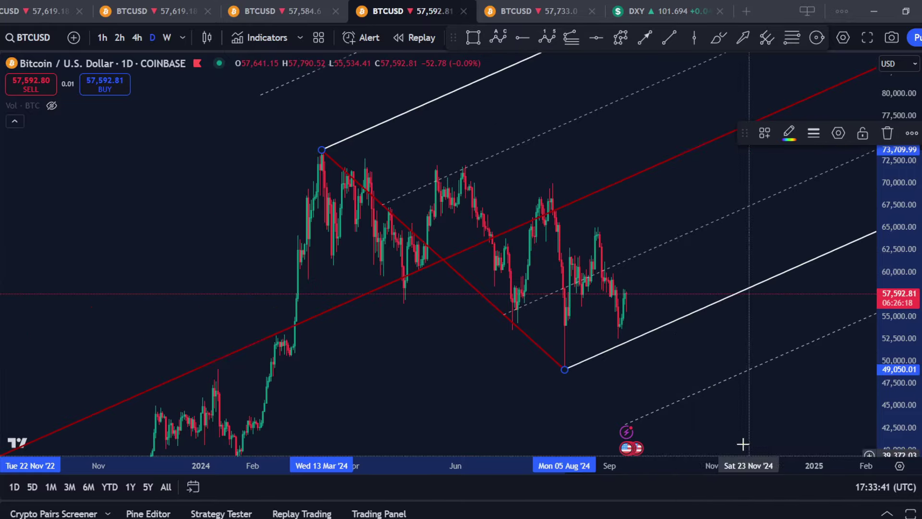
scroll(719, 239, "down", 5)
scroll(719, 238, "down", 5)
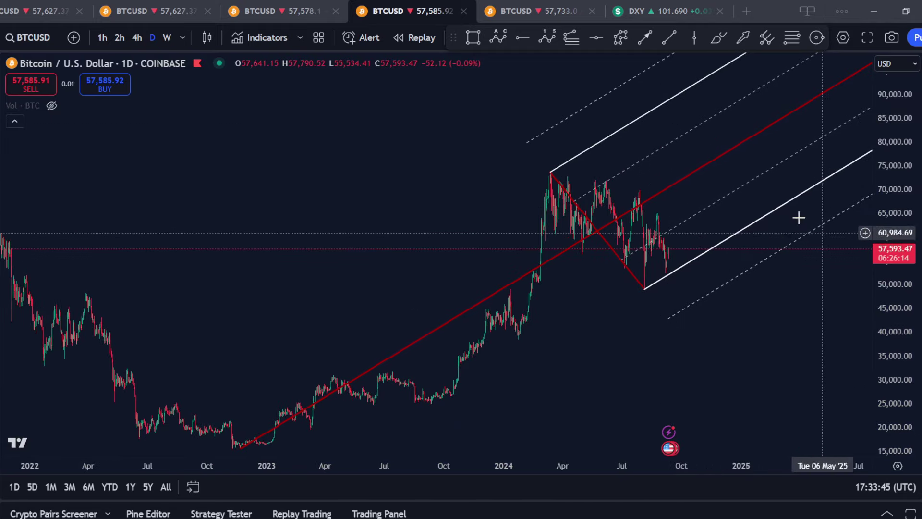
Remove the daily pitchfork and switch BTCUSD to the weekly chart with logarithmic price scaling
middle_click(599, 237)
left_click(166, 38)
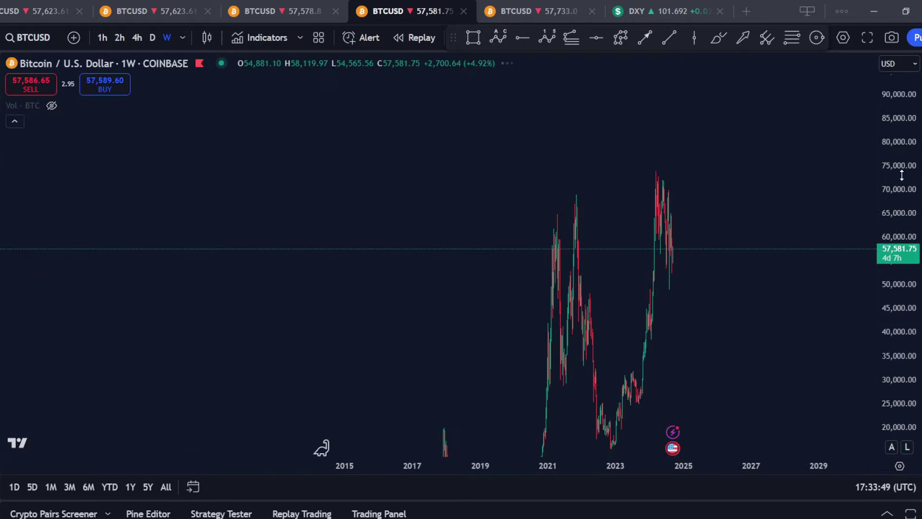
left_click_drag(902, 175, 901, 394)
key("alt+l")
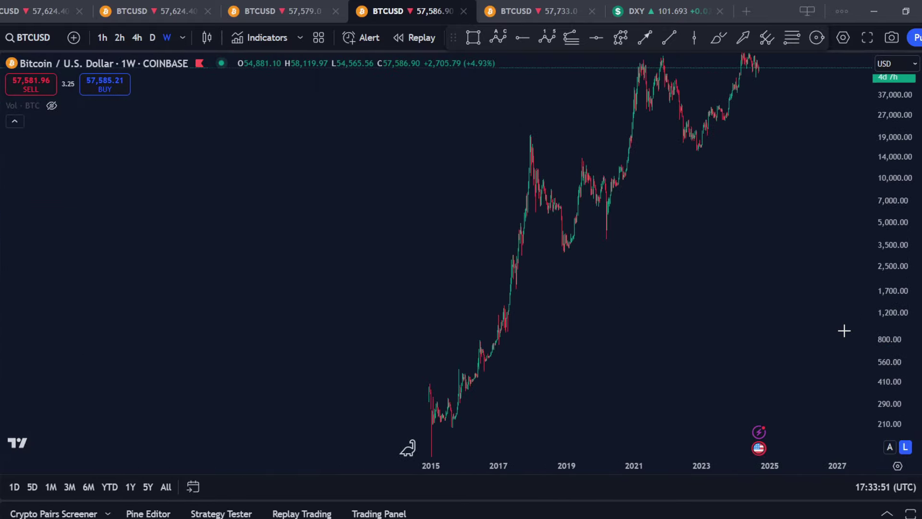
Draw a pitchfork on the weekly chart from the December 2018 low through the November 2021 high to the November 2022 low
left_click_drag(770, 356, 812, 373)
scroll(742, 358, "up", 5)
left_click(767, 37)
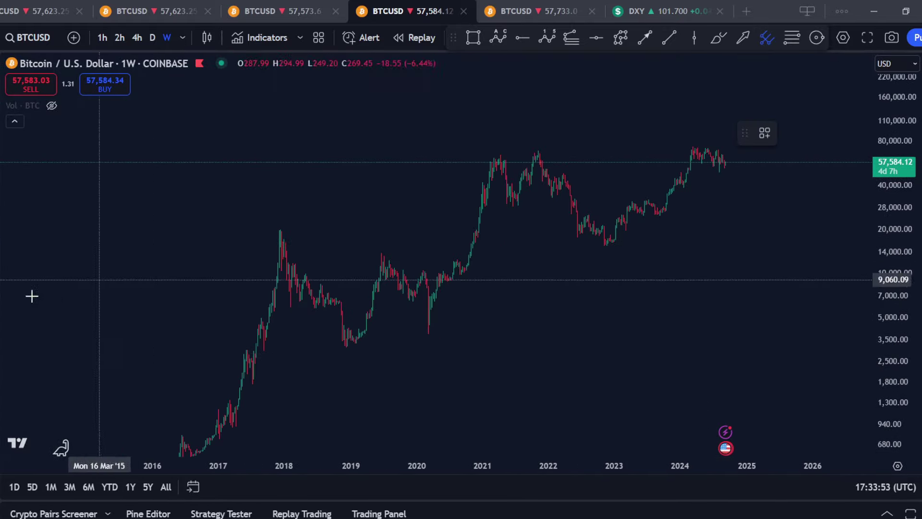
left_click(346, 358)
left_click(538, 144)
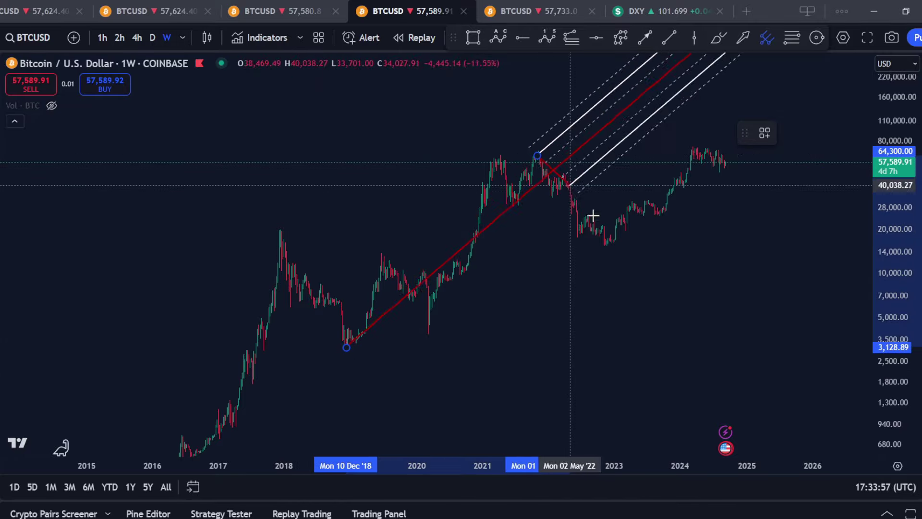
left_click(607, 257)
right_click(606, 251)
left_click_drag(796, 284, 786, 325)
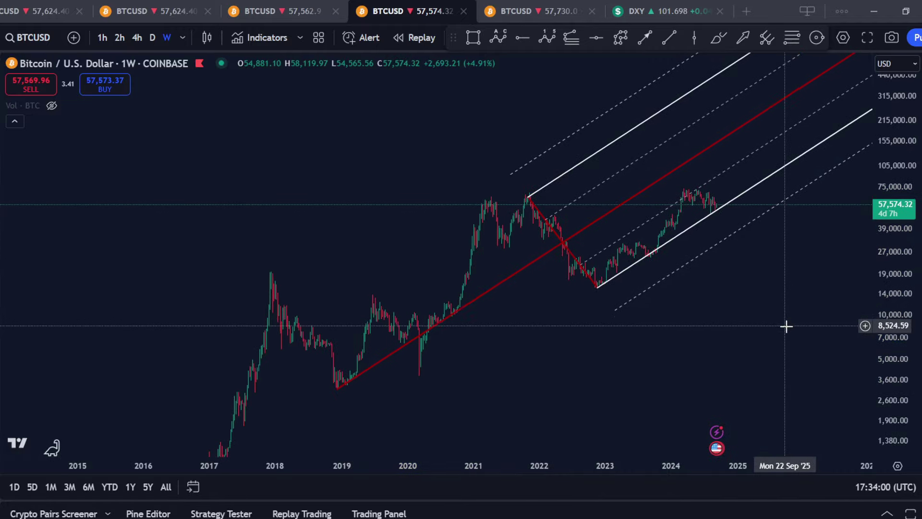
scroll(787, 325, "up", 2)
left_click_drag(918, 401, 918, 393)
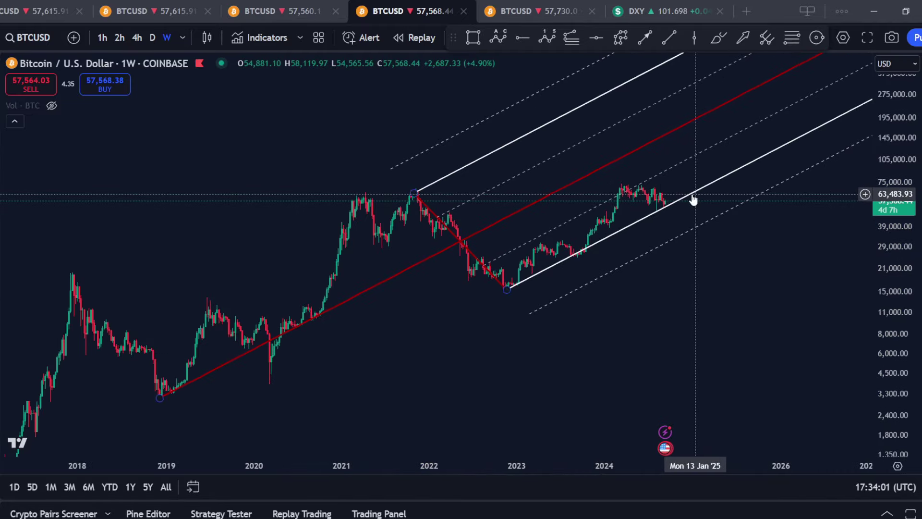
scroll(759, 369, "up", 2)
scroll(758, 369, "up", 3)
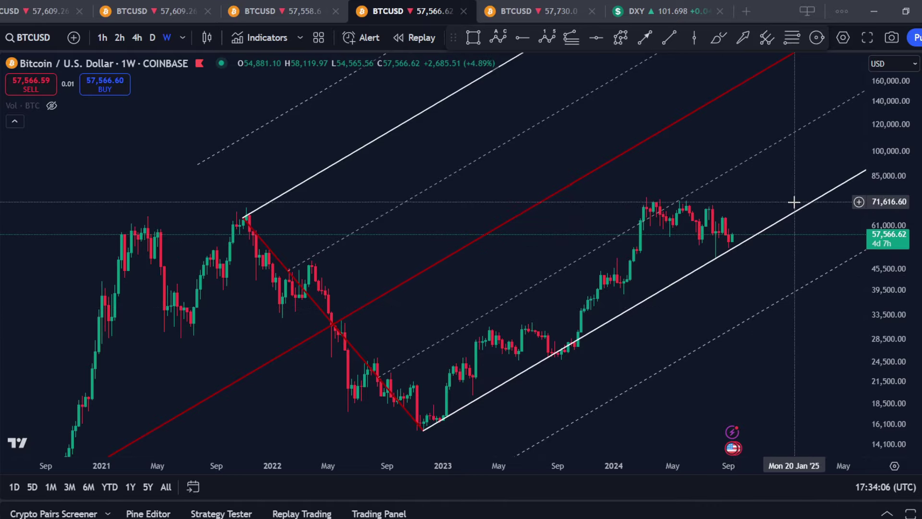
Switch the weekly pitchfork to Modified Schiff and brush a yellow circle around the early-2024 high at the red median line
left_click_drag(707, 303, 633, 283)
right_click(613, 264)
left_click(690, 493)
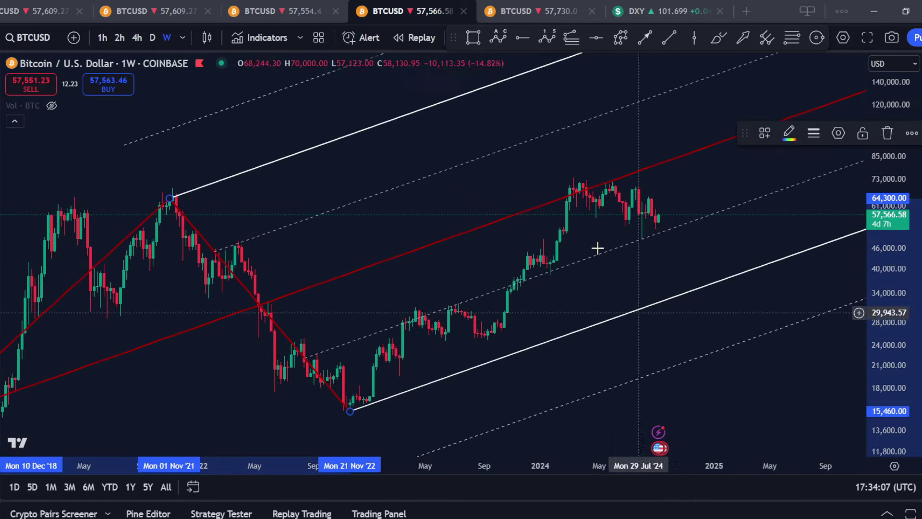
left_click(719, 38)
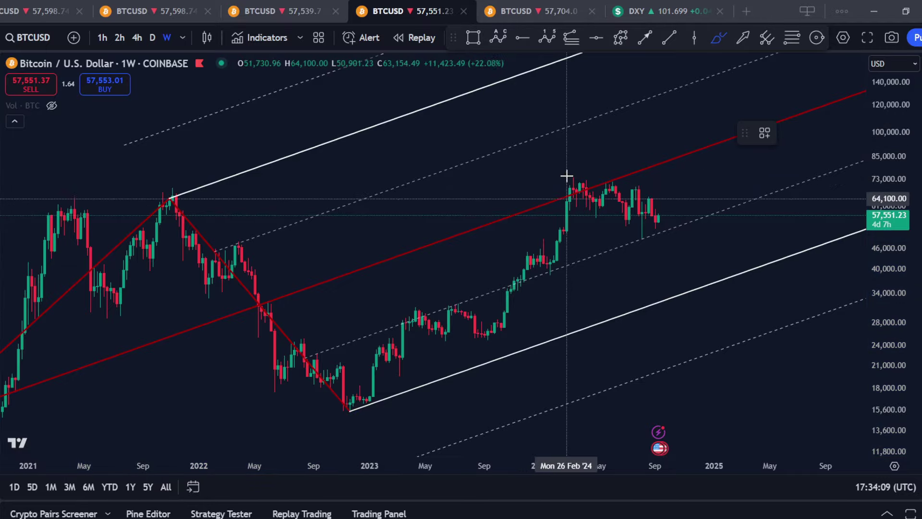
left_click_drag(593, 163, 589, 186)
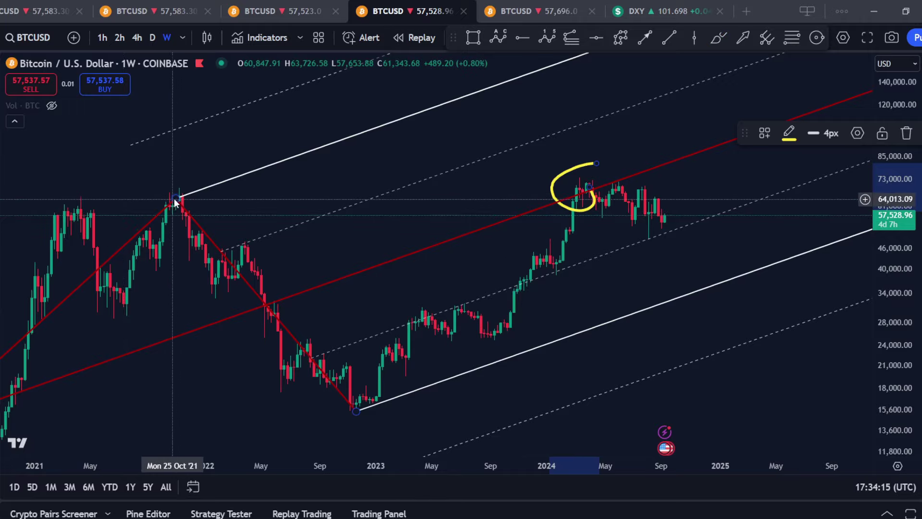
Move the pitchfork's second anchor up to the November 2021 wick high and clear the yellow circle
left_click_drag(176, 198, 179, 188)
left_click(276, 204)
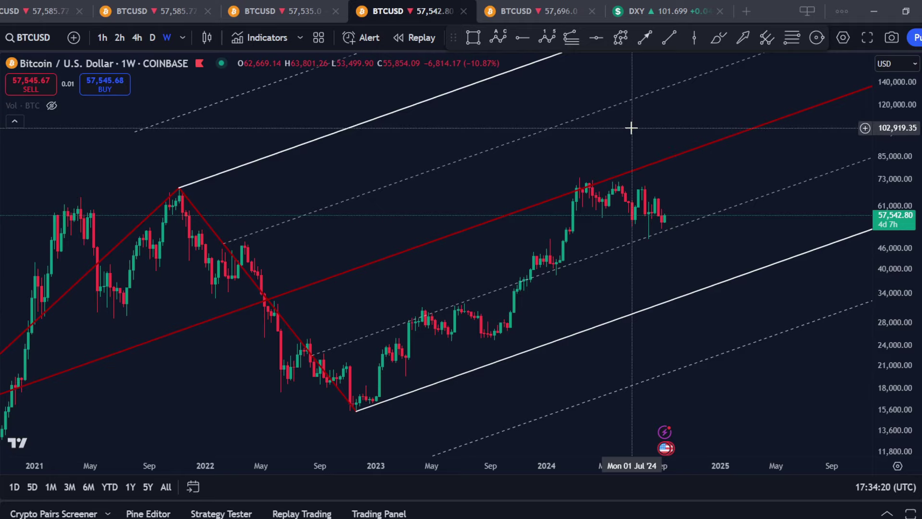
Brush a yellow circle at the early-2024 high with falling and sideways paths for comparison, and erase all the strokes
scroll(628, 381, "down", 3)
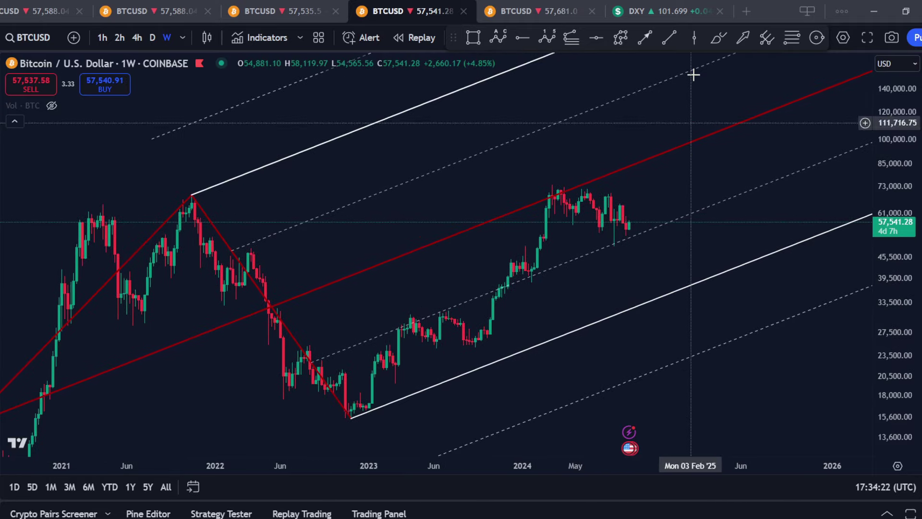
mouse_move(554, 186)
left_mouse_down()
mouse_move(621, 253)
mouse_move(632, 300)
left_mouse_up()
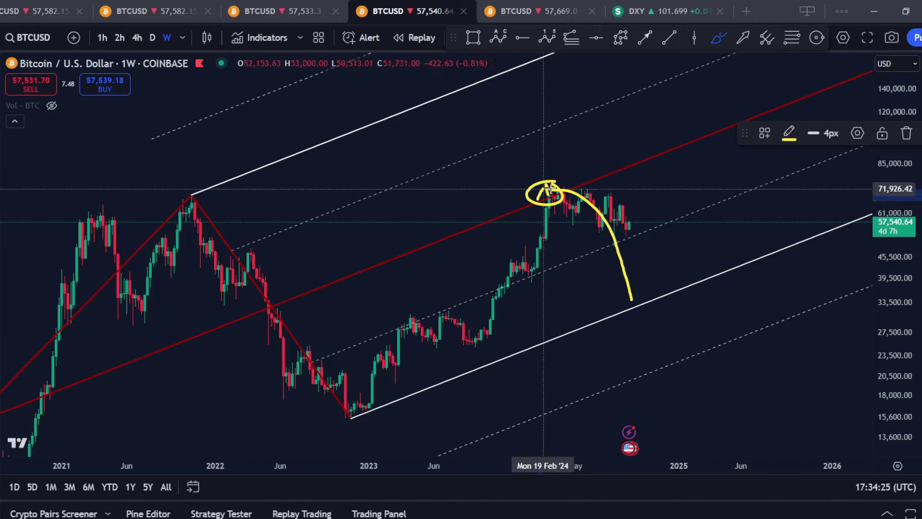
left_click_drag(548, 189, 622, 202)
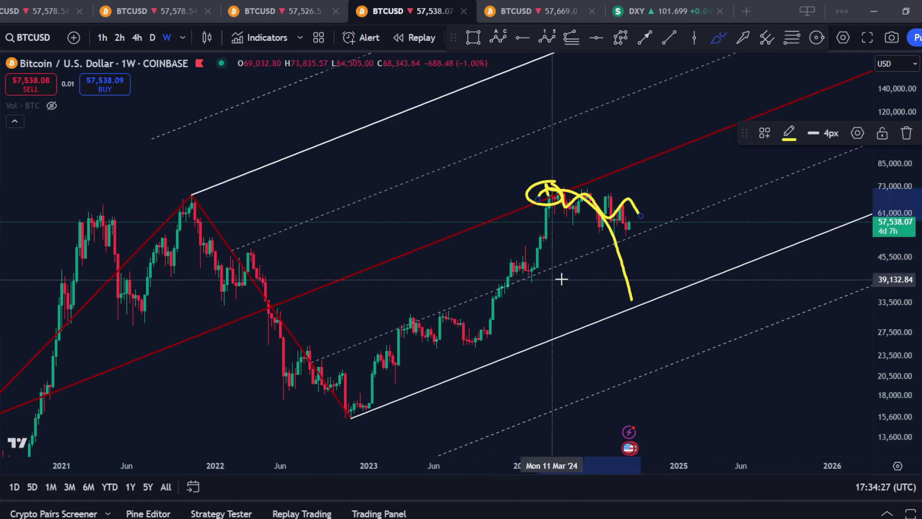
mouse_move(644, 258)
left_mouse_down()
mouse_move(744, 253)
mouse_move(694, 289)
mouse_move(703, 334)
left_mouse_up()
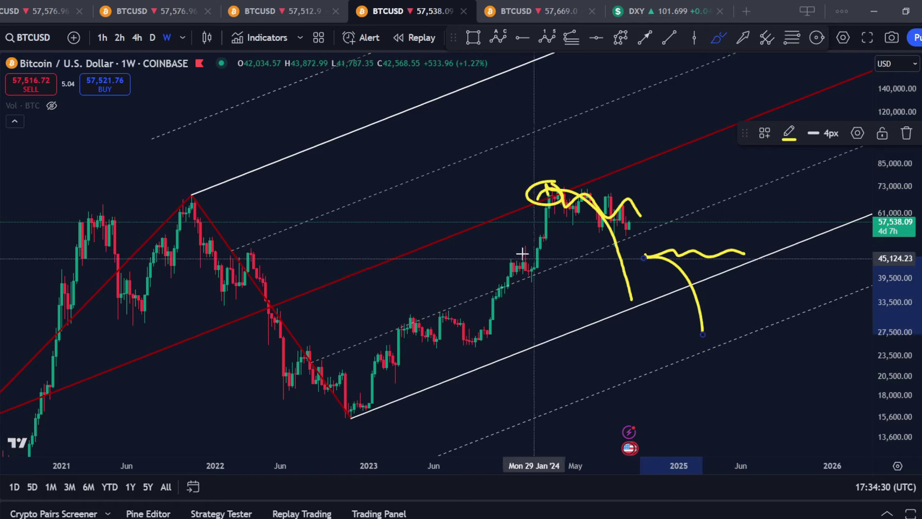
middle_click(595, 211)
middle_click(551, 206)
middle_click(600, 212)
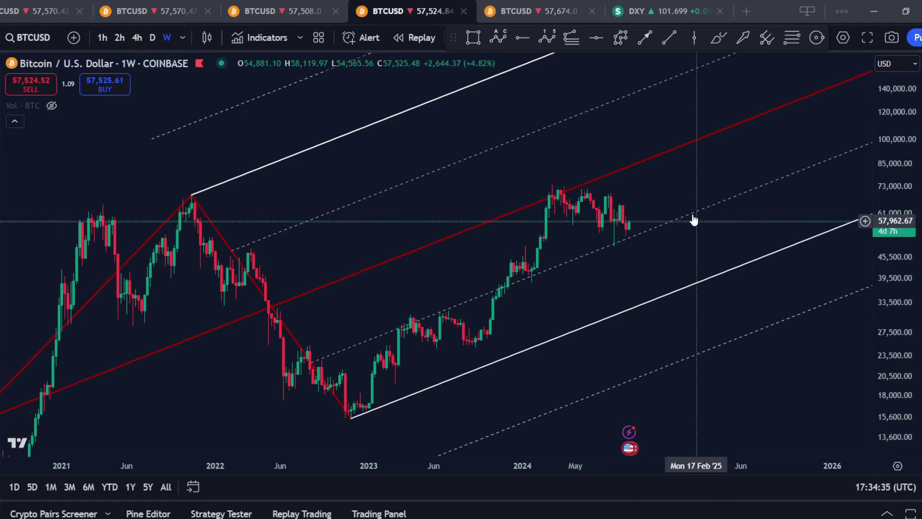
Brush a yellow projection running sideways into 2025 and rising to about 127,000 near the red median line, and delete it
left_click(718, 39)
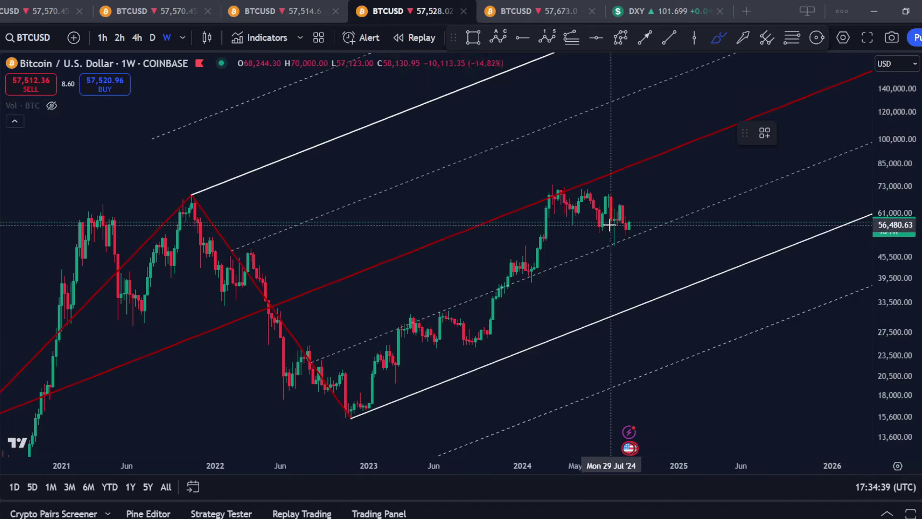
mouse_move(620, 219)
left_mouse_down()
mouse_move(767, 224)
mouse_move(818, 100)
left_mouse_up()
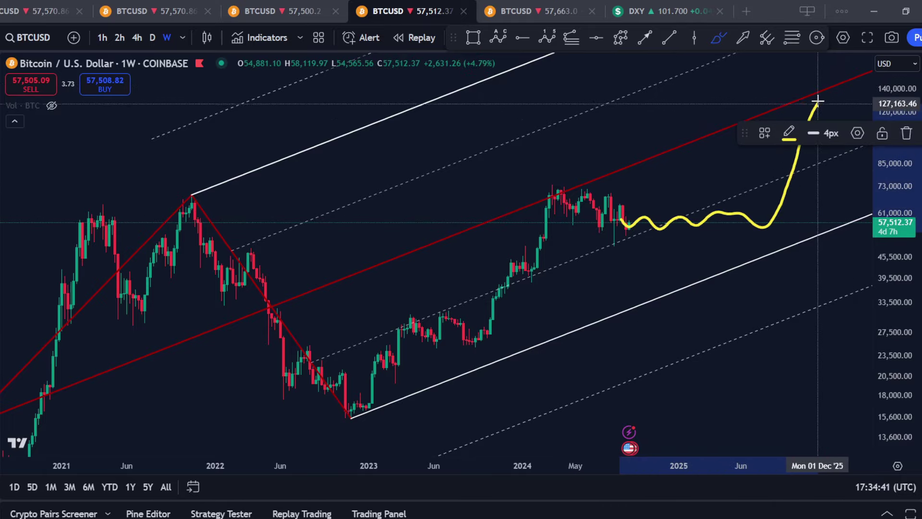
key("Delete")
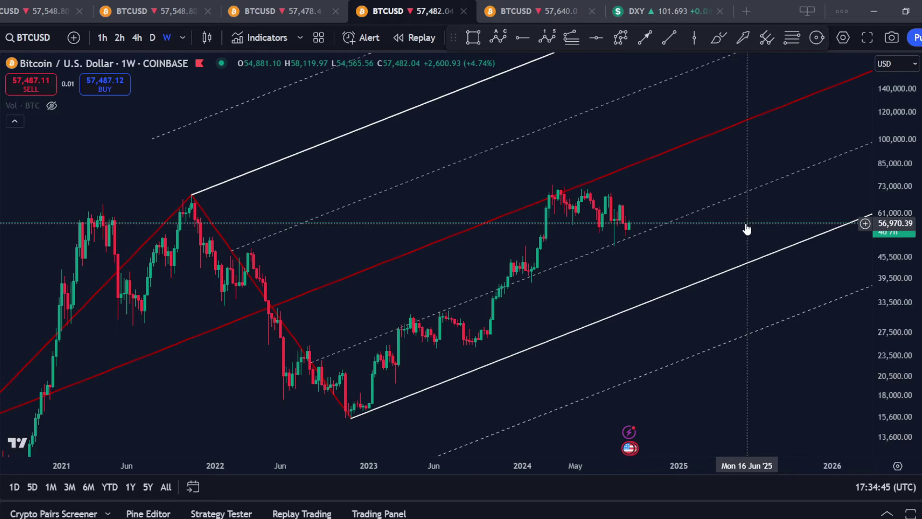
Draw a Fibonacci retracement from the June 2023 low at 24,750 up to the March 2024 high
left_click_drag(669, 261, 641, 239)
left_click_drag(895, 344, 895, 327)
left_click_drag(732, 335, 782, 346)
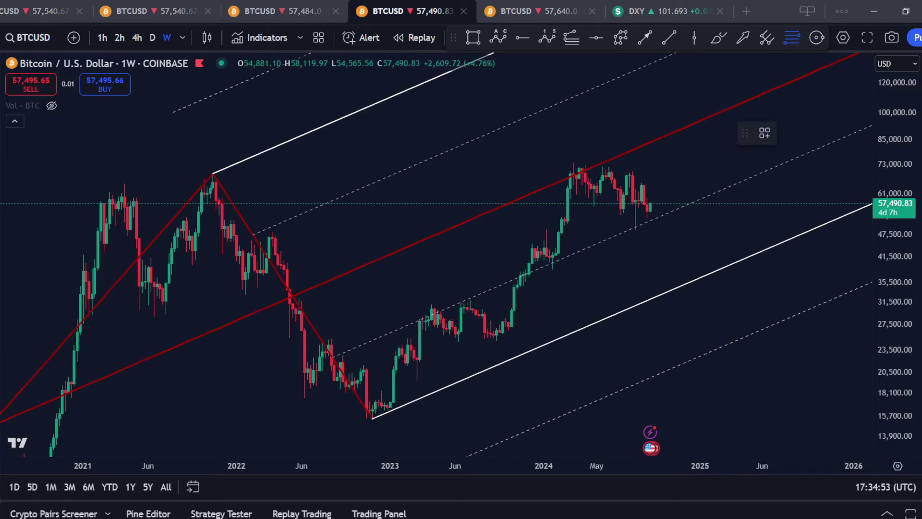
left_click(459, 344)
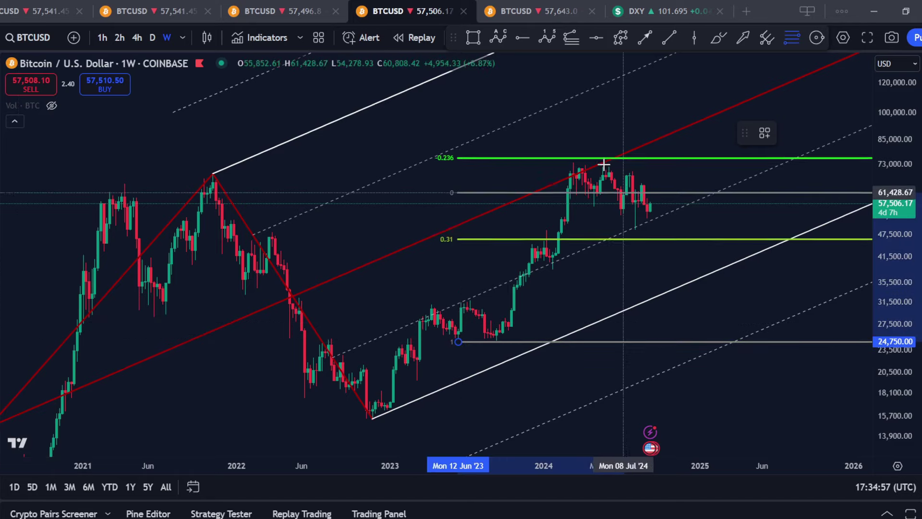
left_click(576, 161)
Brush yellow circles around the July and September 2024 lows at the 0.31 Fibonacci level
scroll(643, 297, "up", 2)
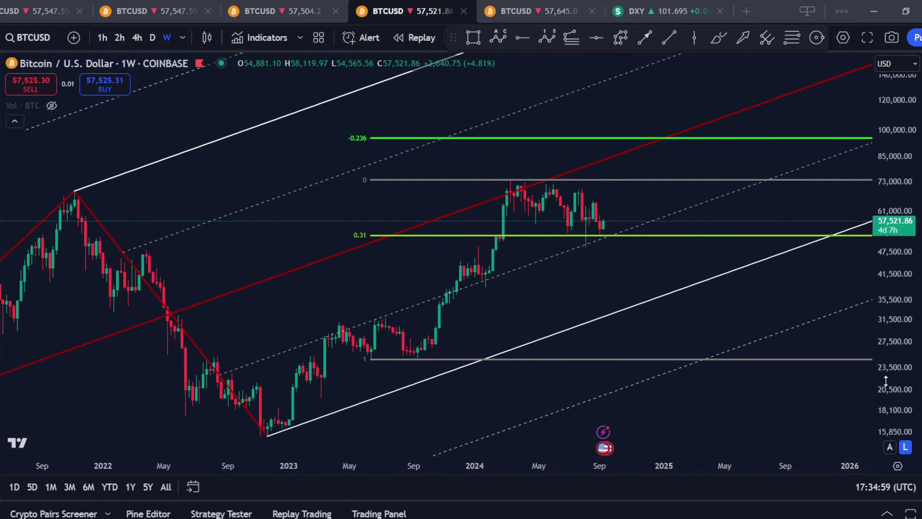
left_click_drag(885, 381, 890, 308)
scroll(591, 288, "up", 1)
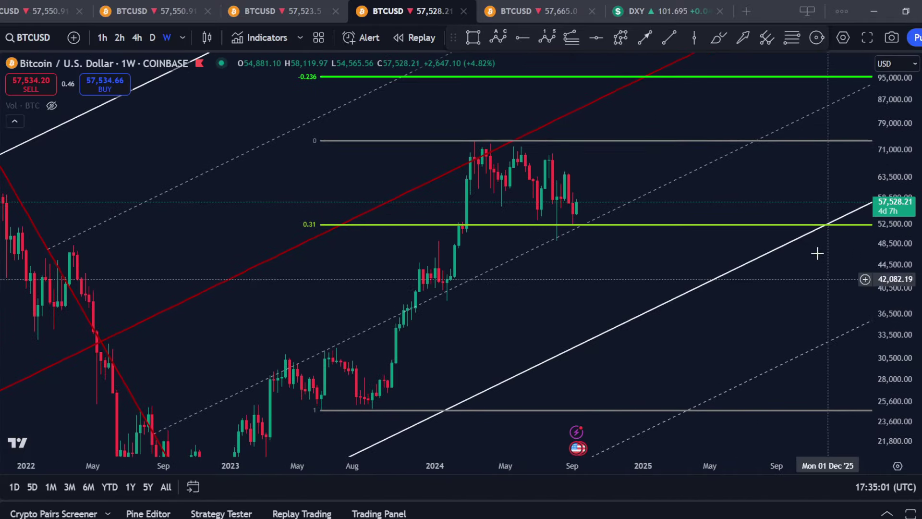
left_click(718, 38)
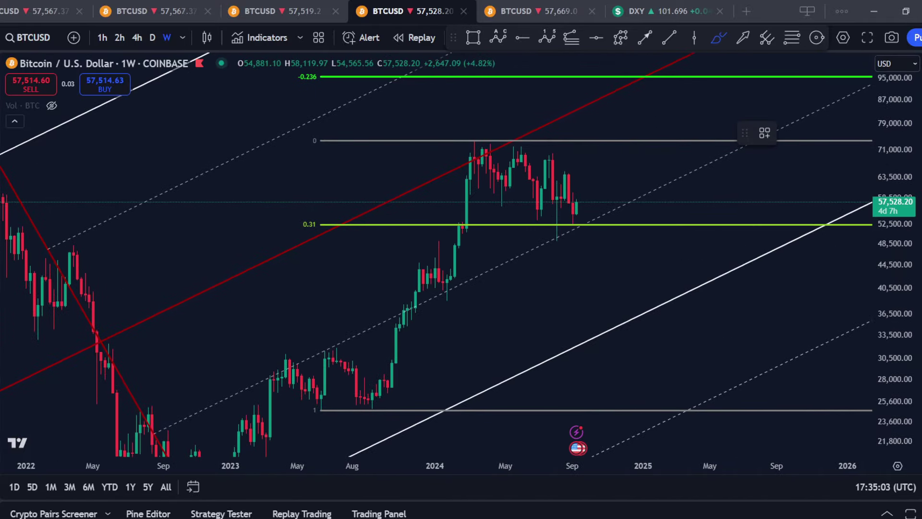
left_click_drag(555, 221, 550, 234)
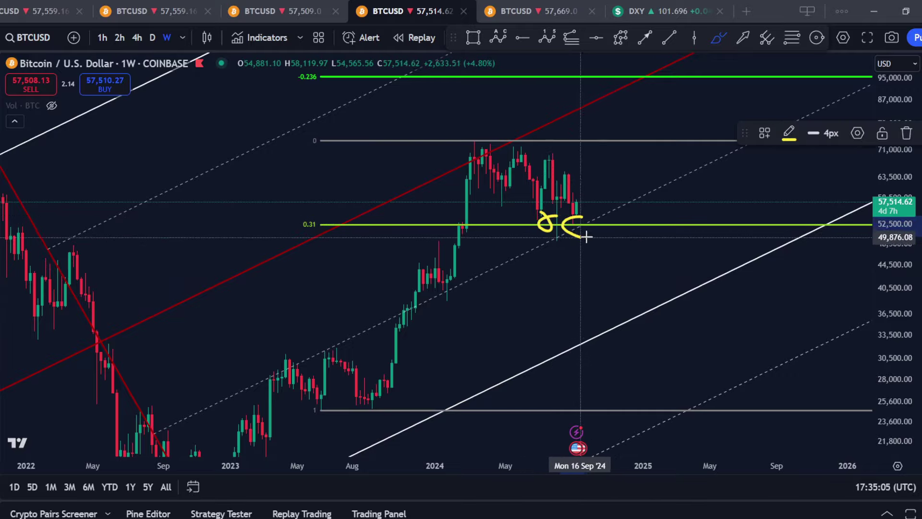
Label a five-wave Elliott impulse from the late-2022 low, with wave 4 under the September 2024 low and wave 5 near the -0.236 level
left_click_drag(887, 313, 887, 380)
left_click(547, 38)
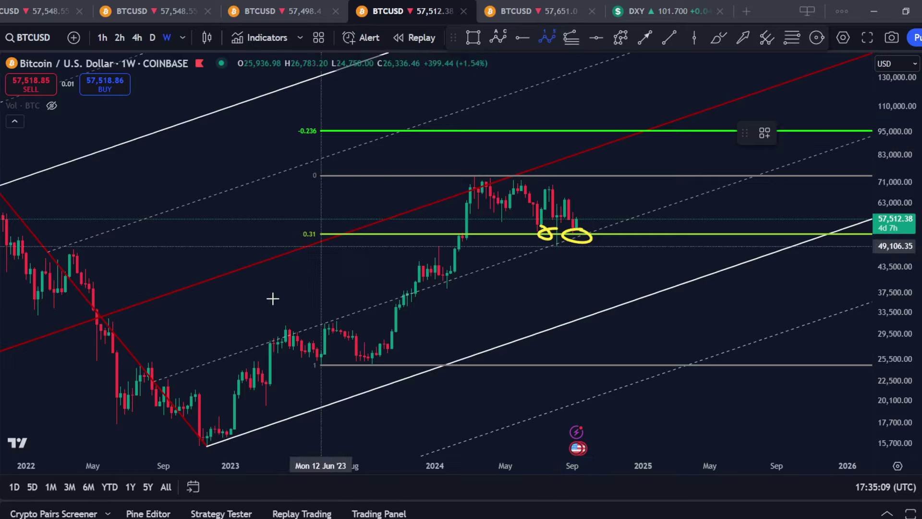
left_click(192, 438)
left_click(285, 313)
left_click(341, 378)
left_click(462, 178)
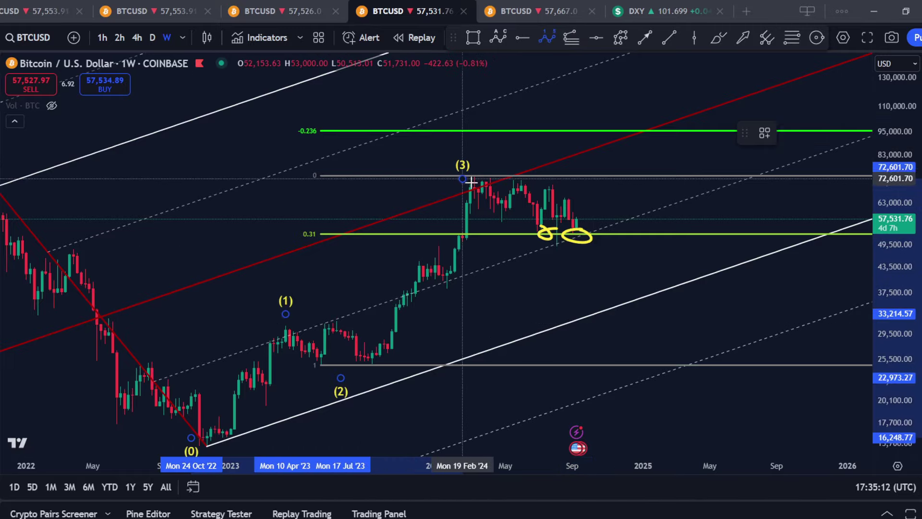
left_click(573, 243)
left_click(644, 127)
left_click(715, 90)
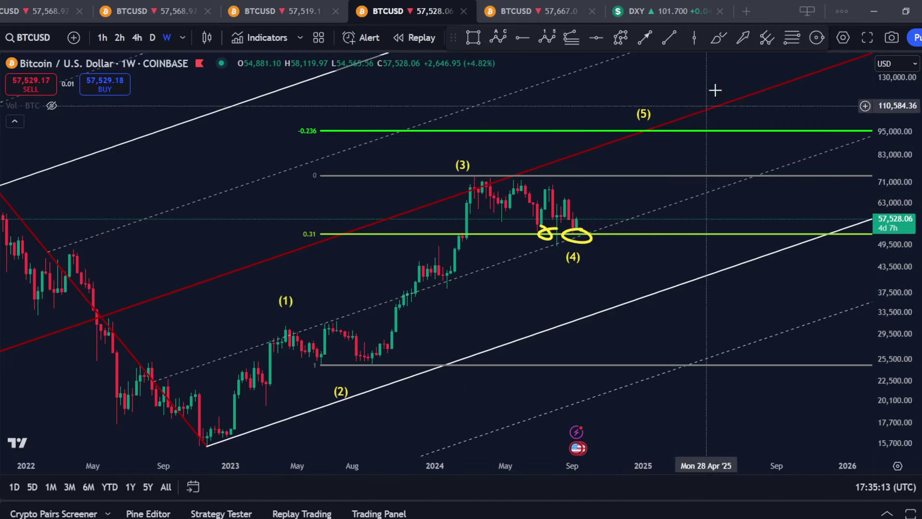
Draw a green arrow from about 56,360 in mid-September 2024 up to the -0.236 level near wave 5 in late December 2024
left_click(743, 37)
left_click_drag(580, 222, 636, 135)
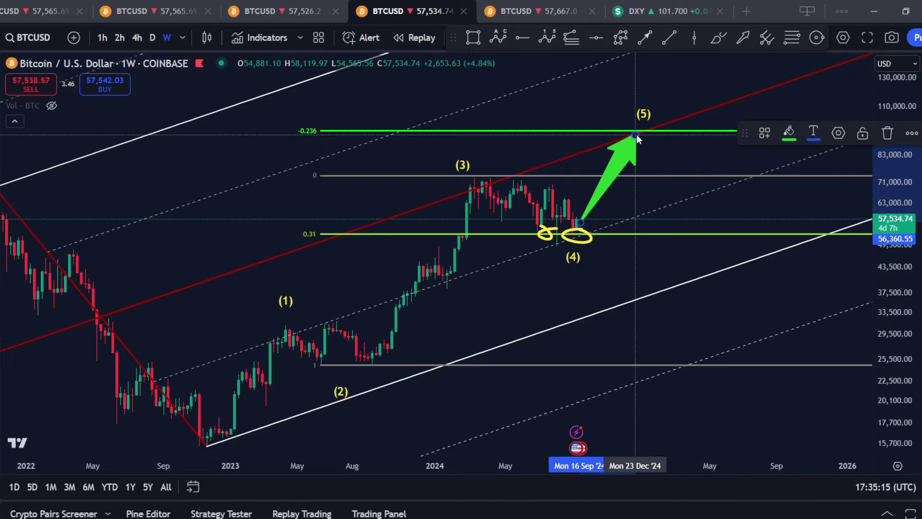
left_click_drag(470, 317, 478, 317)
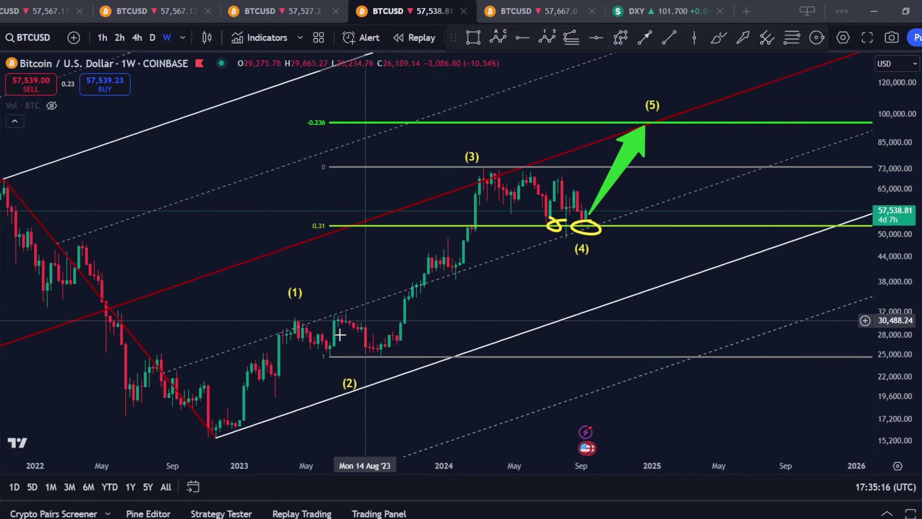
Draw a green rectangle zone from about 44,400 down to 38,550, spanning mid-December 2023 to late September 2025
left_click(330, 358)
left_click(423, 247)
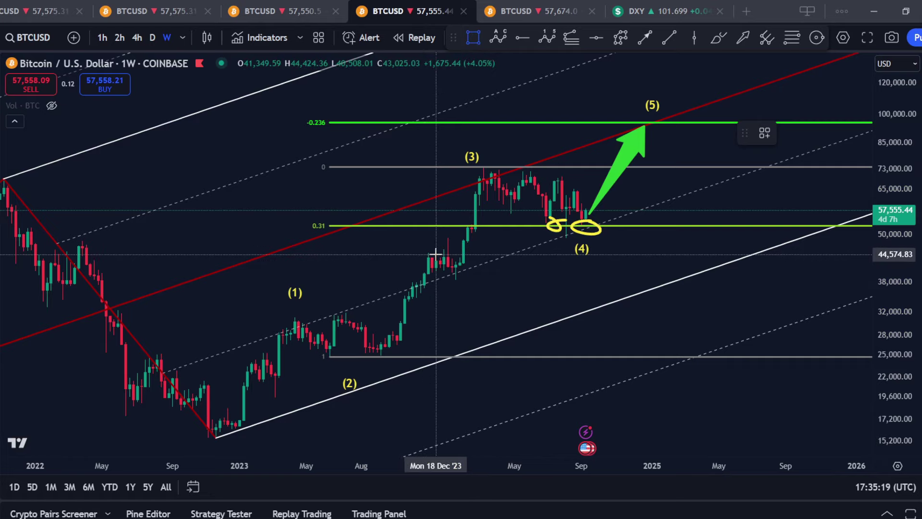
mouse_move(436, 254)
left_mouse_down()
mouse_move(778, 295)
mouse_move(797, 280)
left_mouse_up()
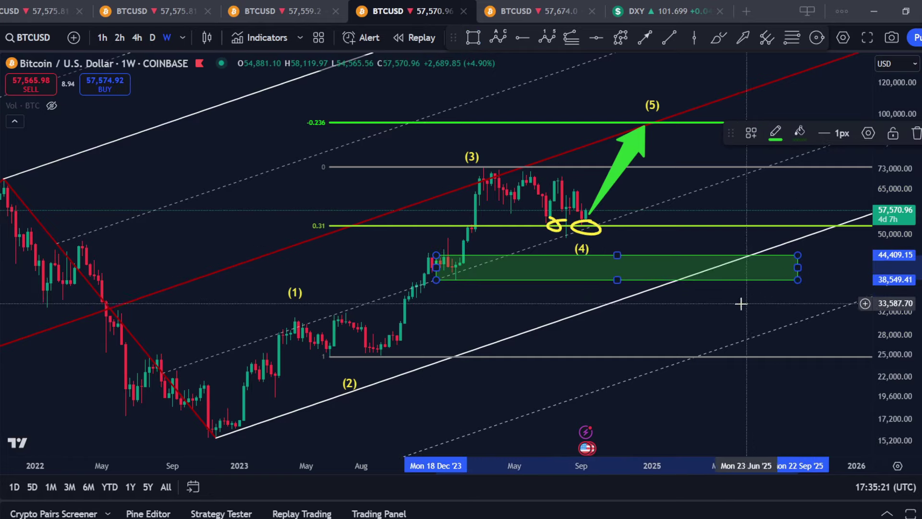
Re-anchor the Fibonacci retracement's 1 level from the June 2023 low to the late-2022 low at about 15,309
left_click_drag(332, 357, 203, 439)
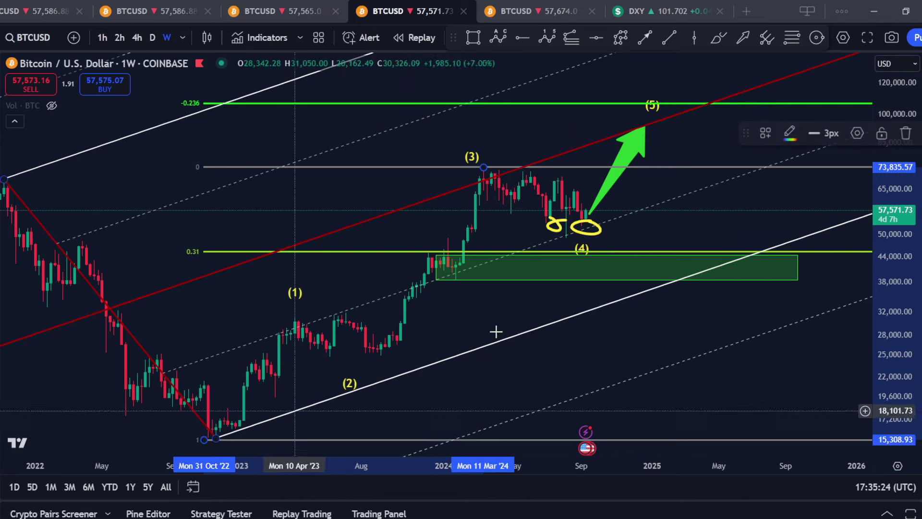
left_click(576, 261)
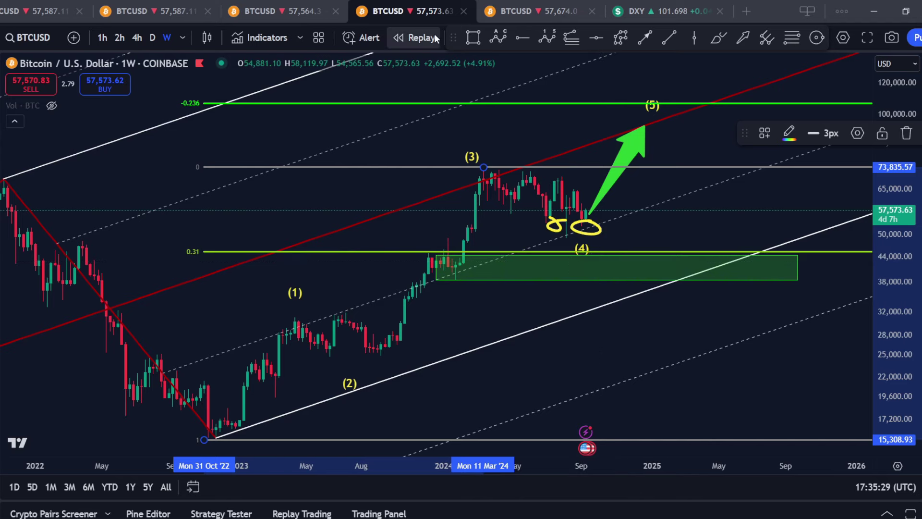
Move the floating drawing toolbar down onto the chart, undo the last Fibonacci anchor change and deselect the retracement
left_click_drag(454, 38, 457, 81)
left_click(459, 38)
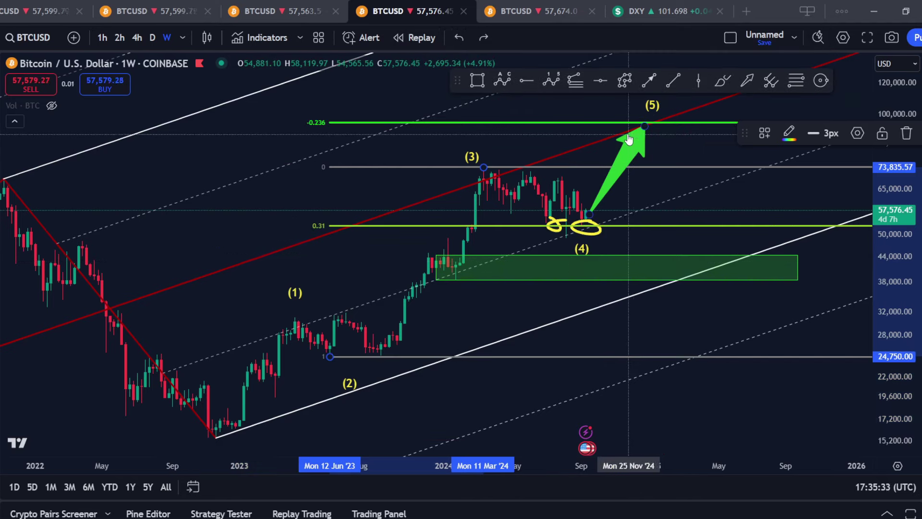
left_click(555, 219)
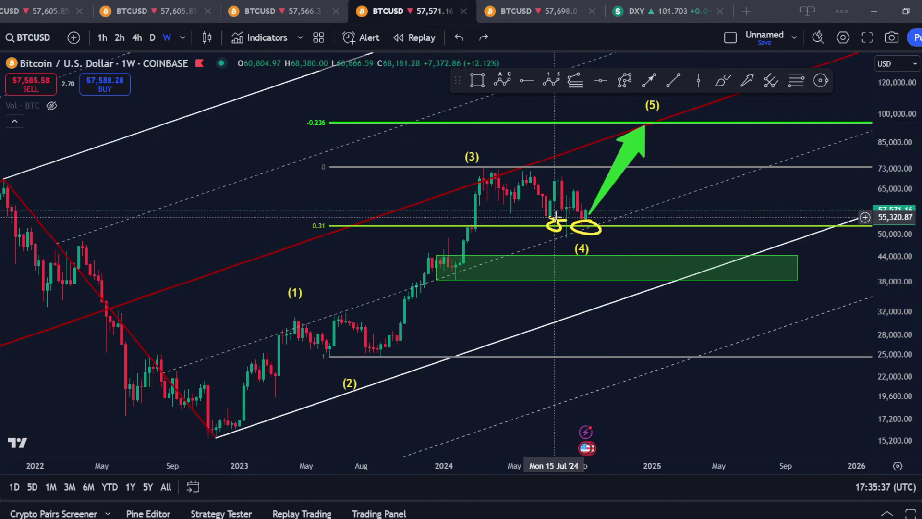